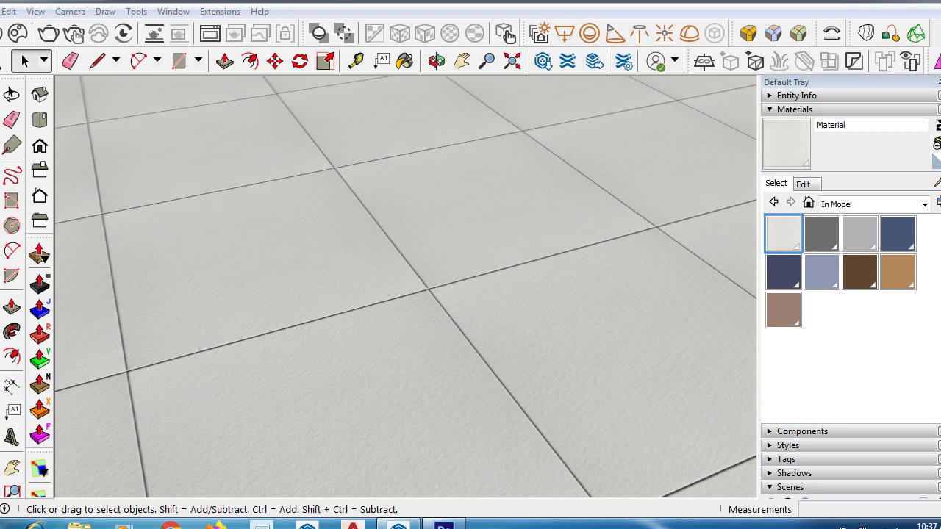
Draw a 10' by 10' rectangle beside the existing tiled floor.
scroll(426, 310, up, 6)
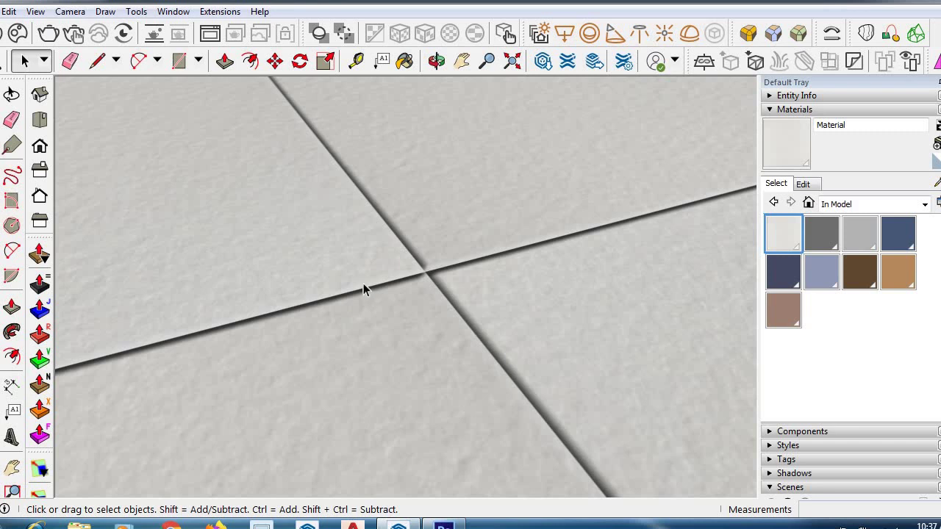
scroll(363, 285, down, 5)
scroll(290, 304, down, 10)
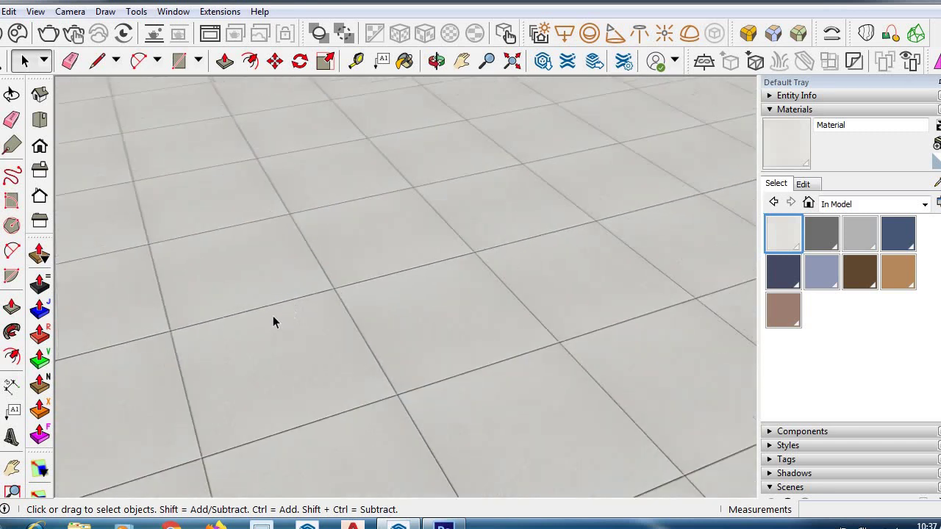
scroll(183, 281, down, 2)
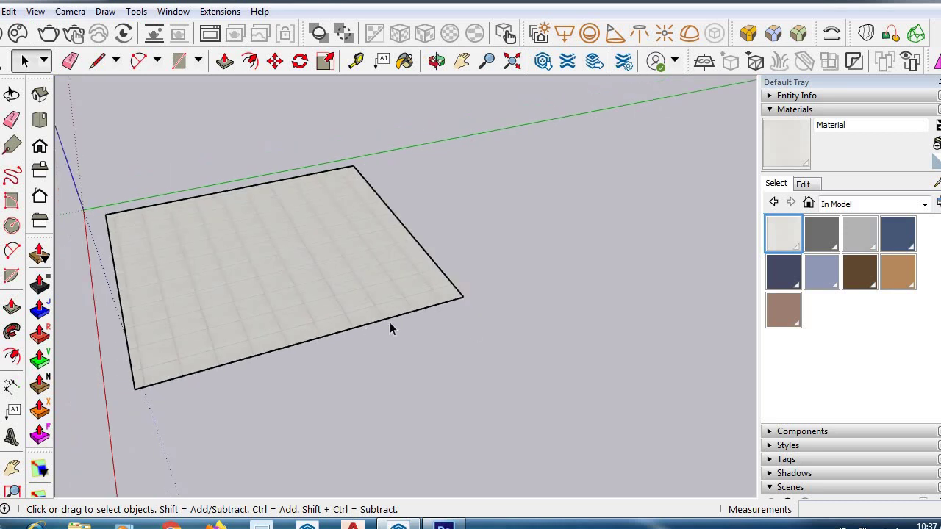
scroll(389, 323, up, 1)
key(r)
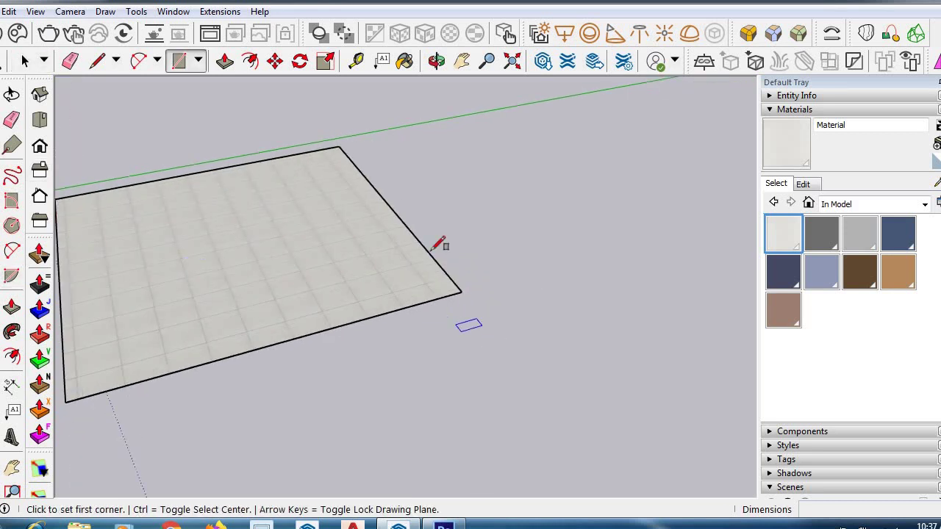
scroll(441, 243, down, 3)
middle_drag(470, 204, 372, 201)
scroll(373, 200, down, 2)
scroll(515, 184, up, 2)
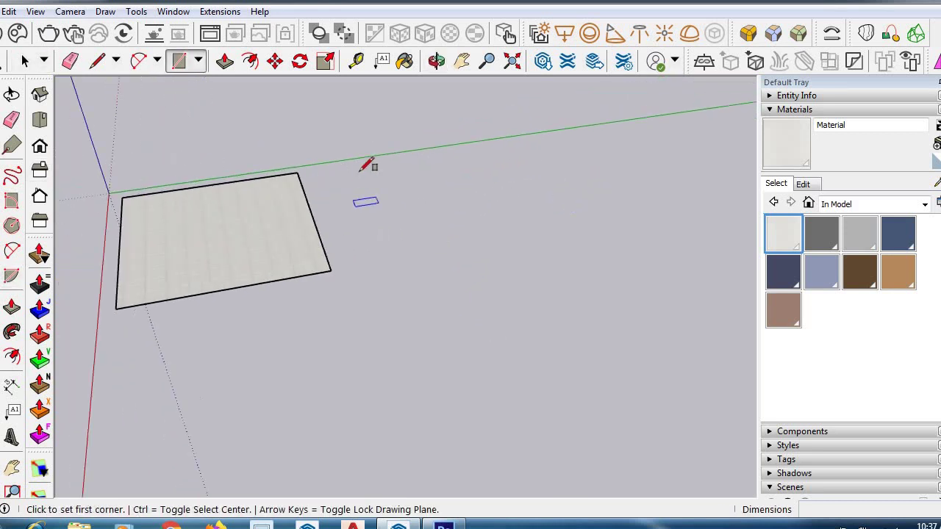
click(361, 171)
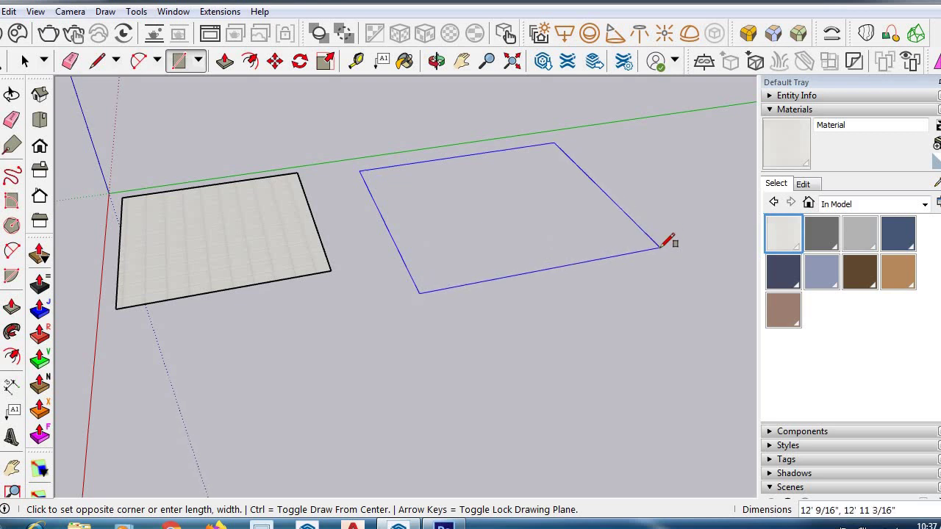
text(10',10')
key(Return)
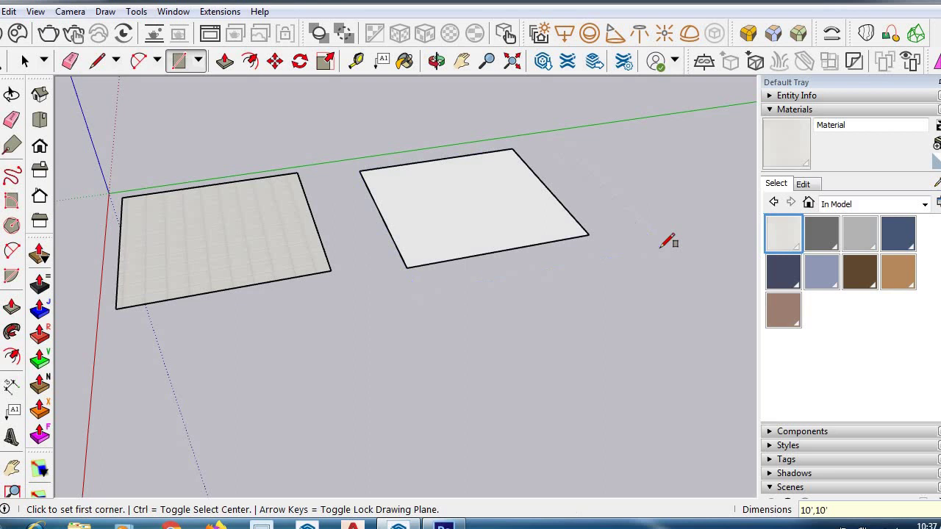
Start a Push/Pull on the new square, cancel it, and orbit around the flat face.
click(12, 308)
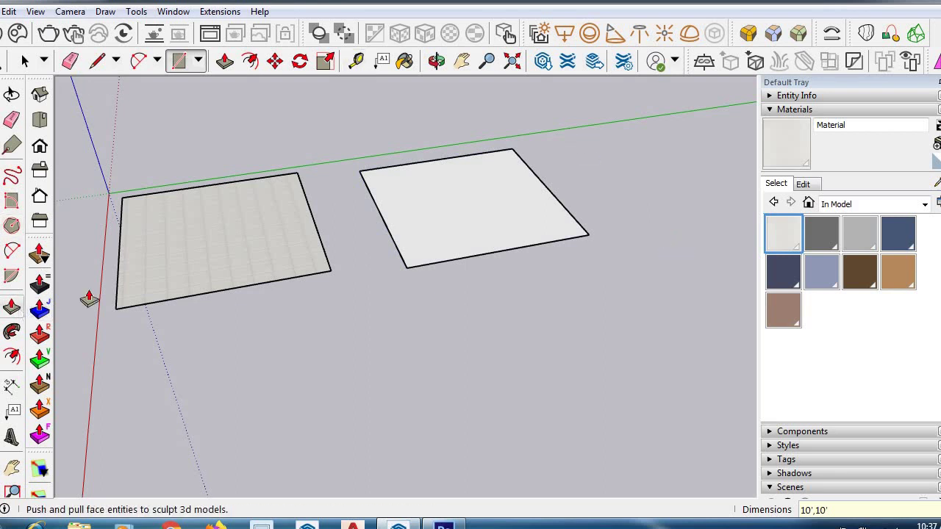
scroll(473, 213, up, 2)
click(477, 206)
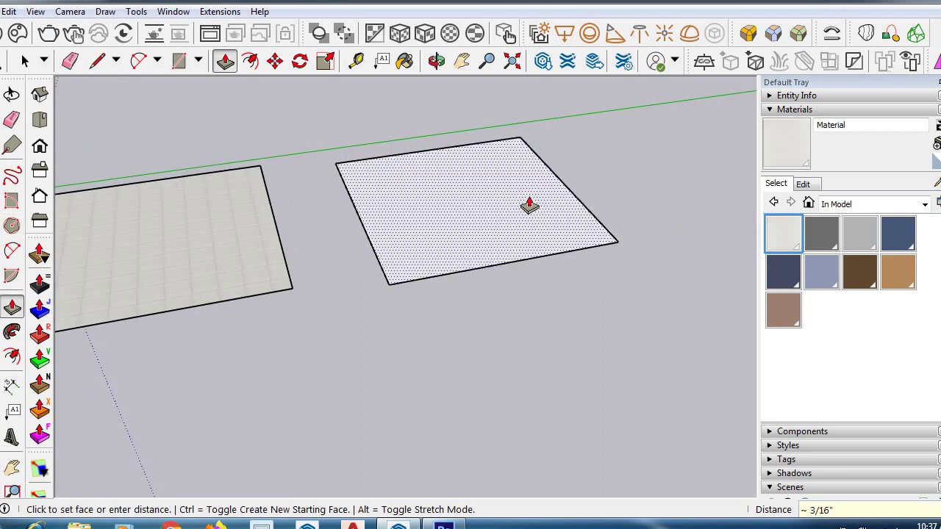
key(Escape)
scroll(526, 193, up, 2)
key(space)
scroll(434, 227, up, 2)
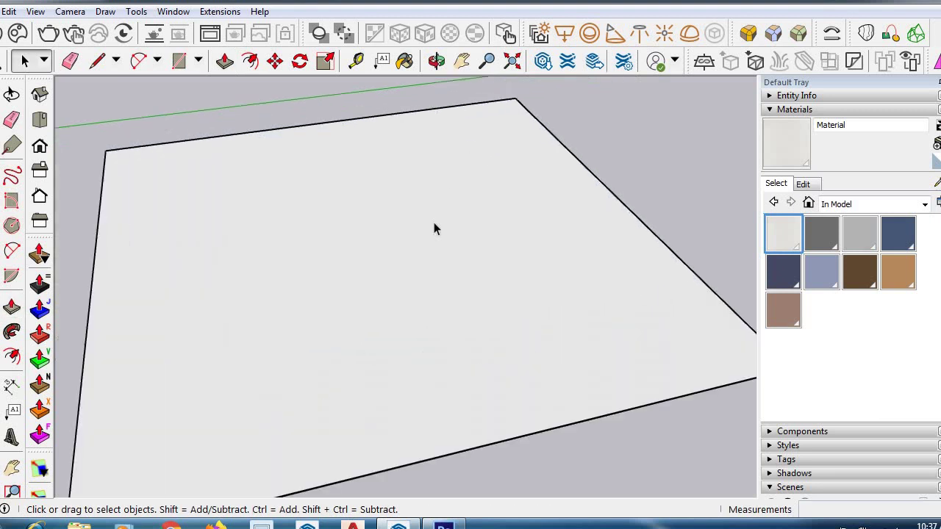
middle_drag(434, 227, 491, 196)
scroll(490, 192, up, 2)
middle_drag(465, 234, 500, 221)
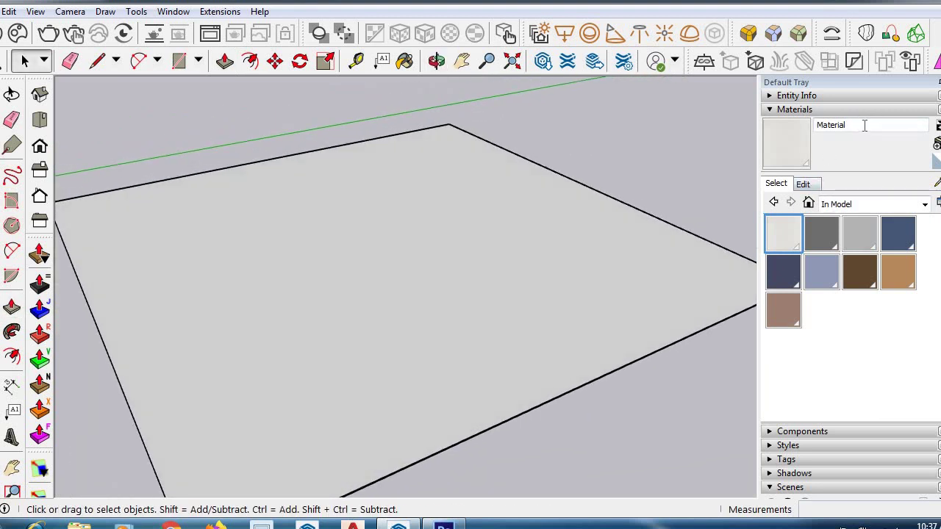
Create Material1 using the white-texture-floor-pattern-line-square-image picture as a 1' by 1' texture.
click(937, 145)
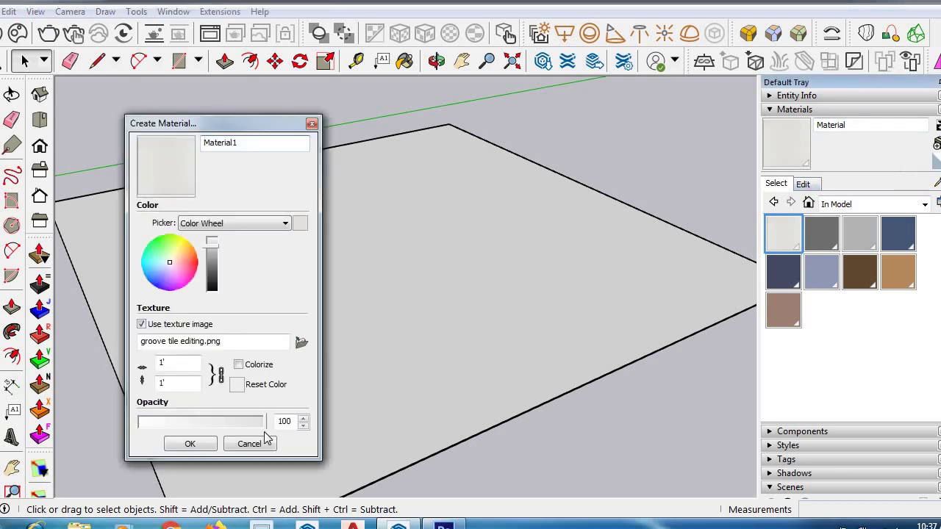
click(301, 343)
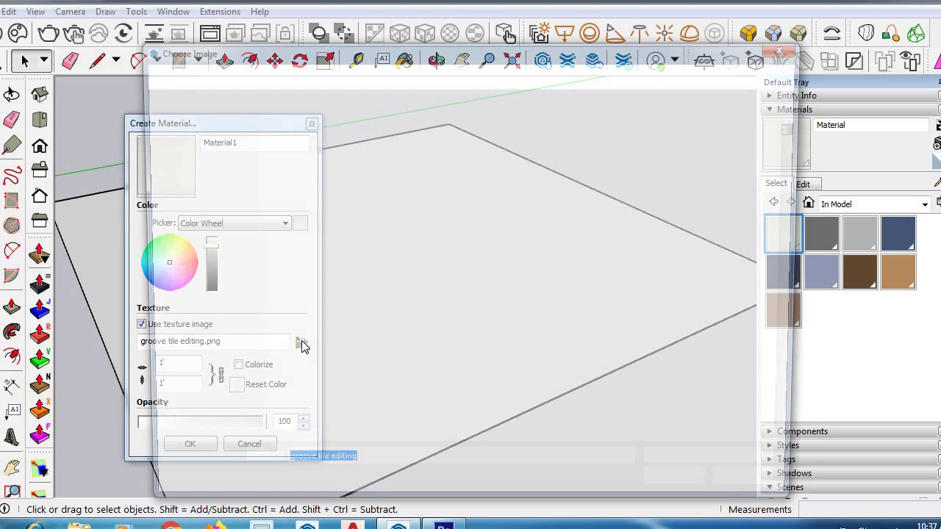
scroll(592, 358, down, 10)
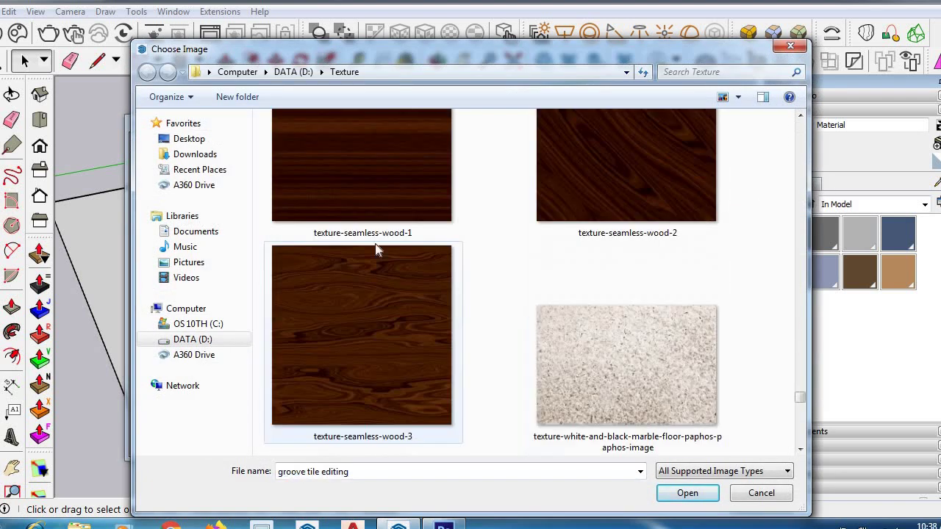
scroll(375, 251, down, 10)
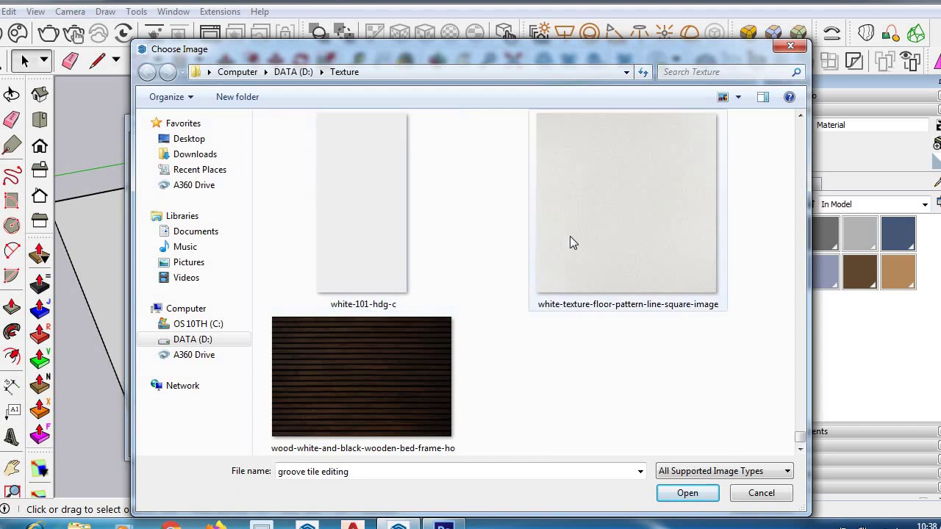
click(569, 236)
scroll(474, 288, up, 3)
scroll(487, 283, down, 3)
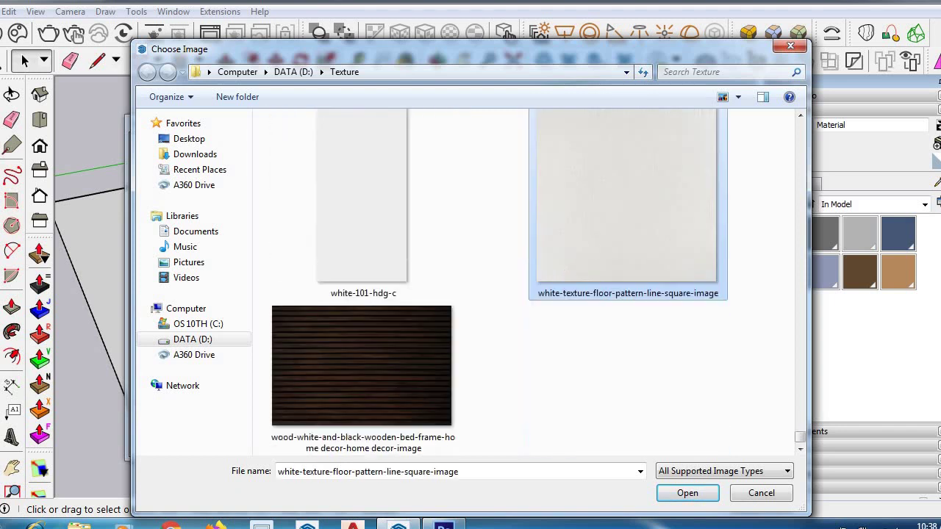
click(688, 493)
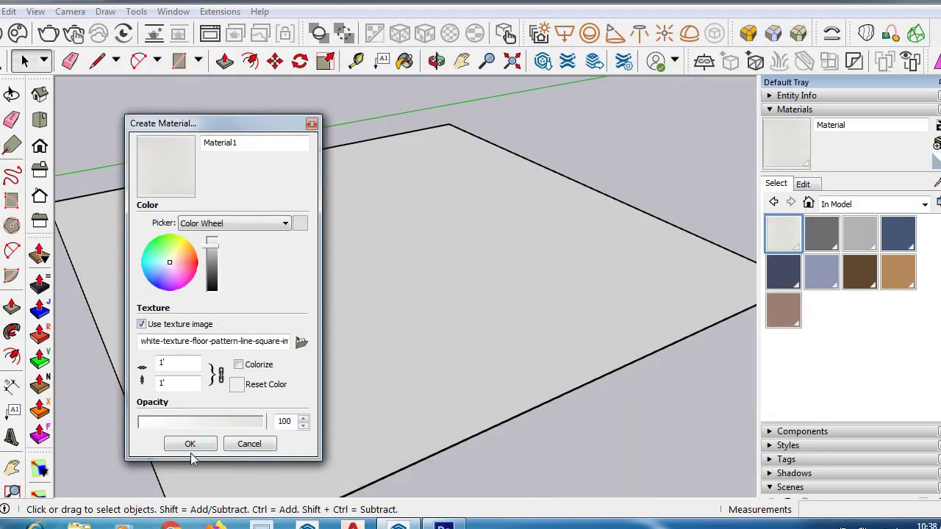
click(190, 444)
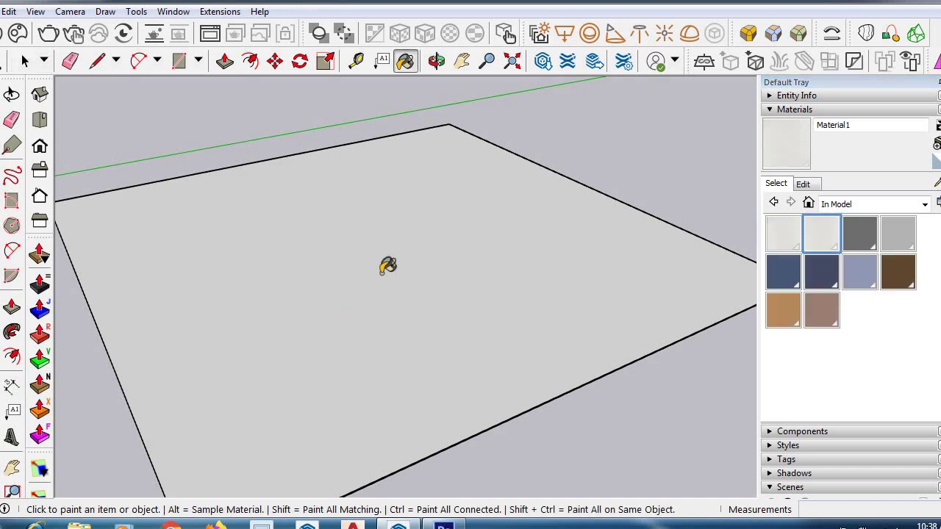
Paint Material1 onto the new square floor face and tilt the view to check it.
click(388, 266)
scroll(382, 418, up, 4)
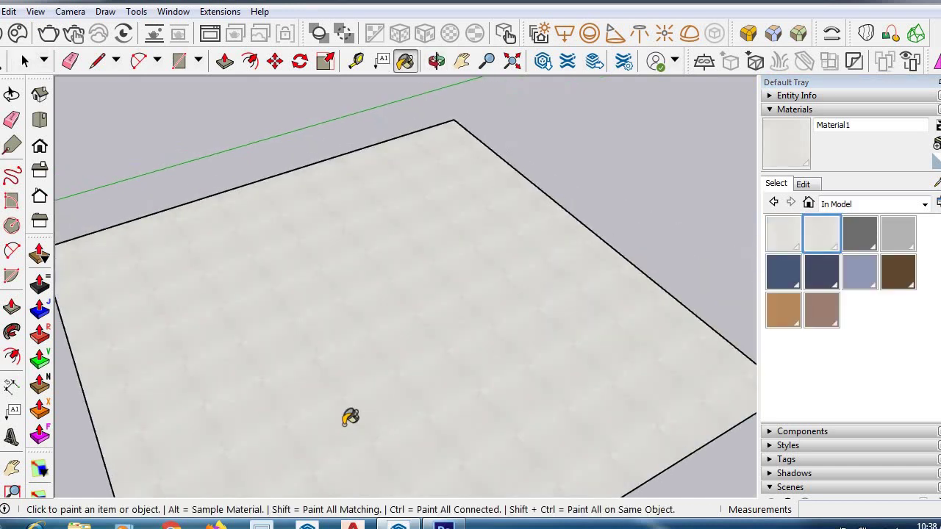
middle_drag(319, 330, 362, 381)
scroll(362, 382, up, 4)
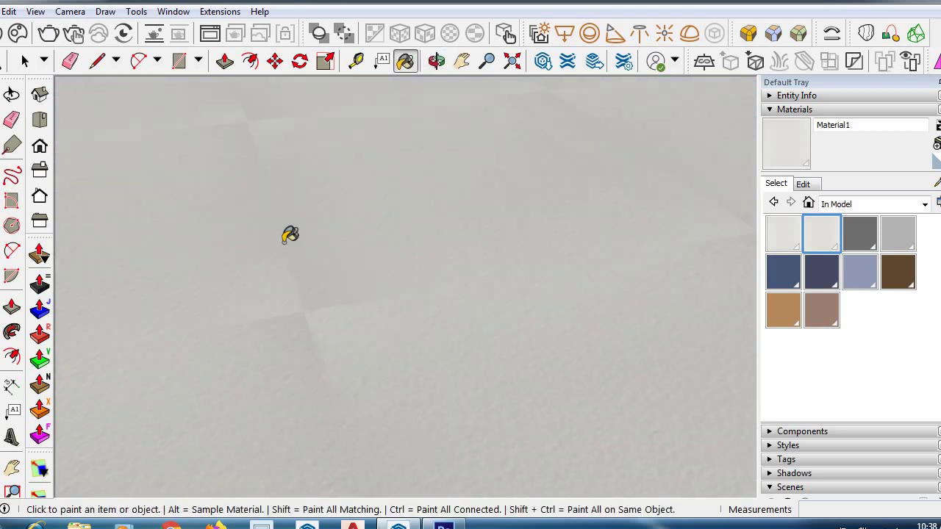
scroll(432, 257, down, 3)
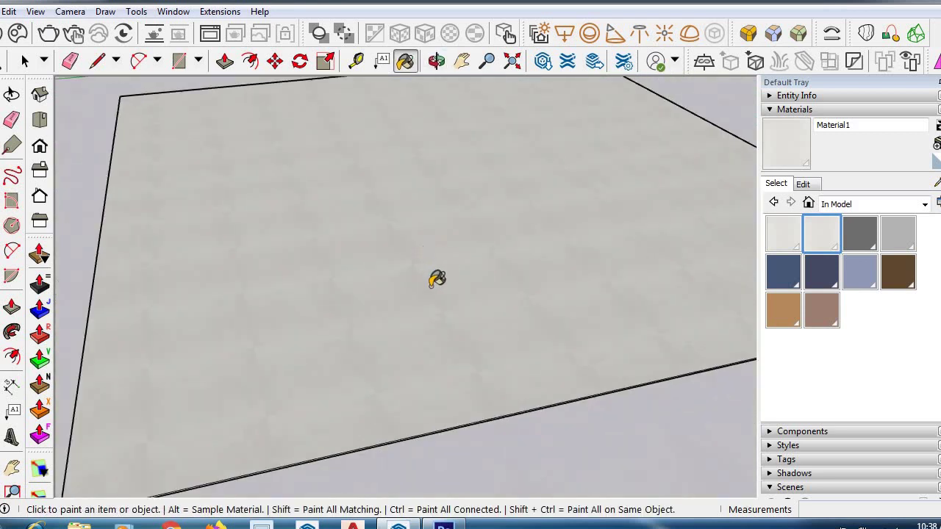
middle_drag(439, 279, 406, 362)
scroll(304, 390, up, 4)
scroll(493, 300, down, 3)
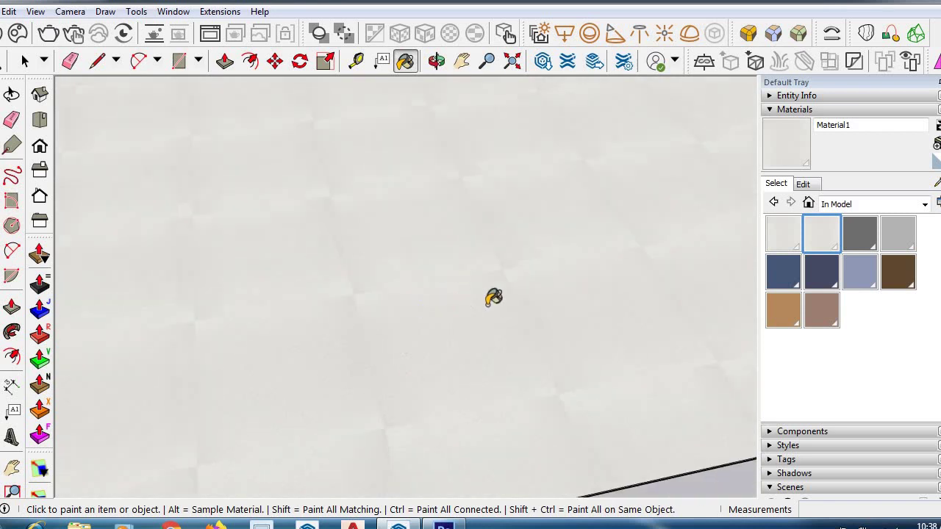
scroll(392, 293, down, 3)
scroll(153, 357, up, 6)
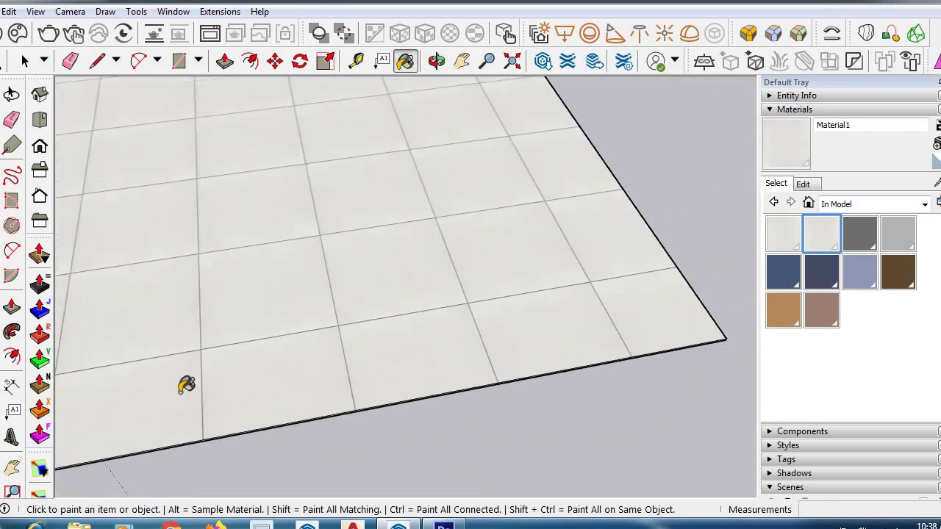
scroll(217, 353, up, 5)
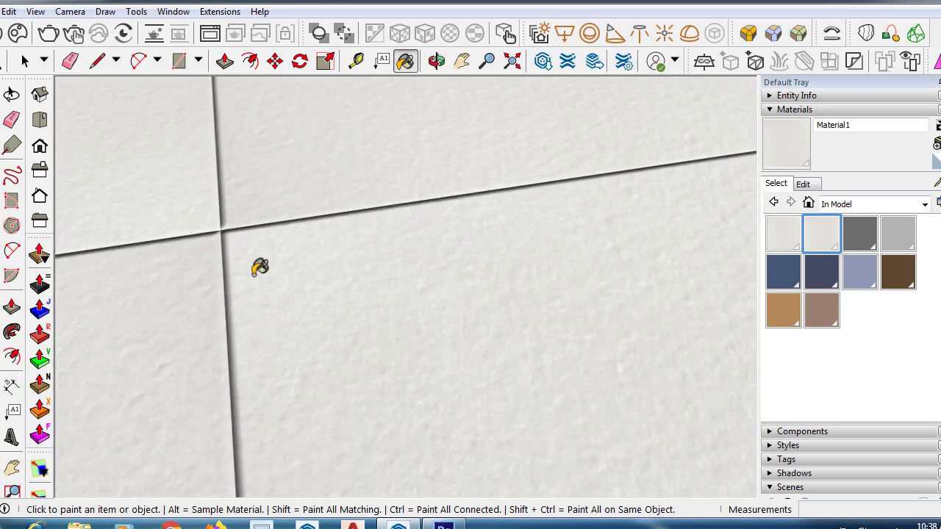
scroll(186, 299, down, 5)
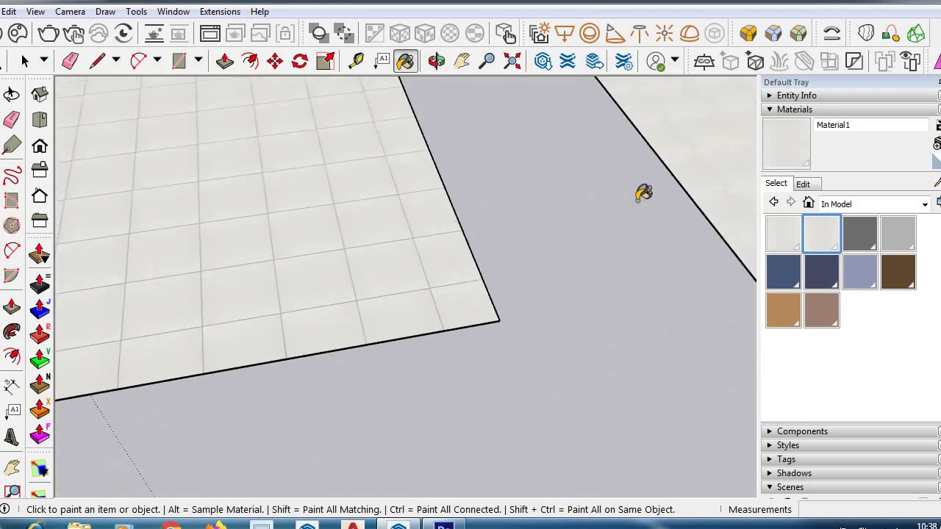
Orbit to bring the other tiled floor into view, then switch back to Select.
middle_drag(636, 193, 518, 241)
mouse_move(287, 242)
middle_down()
mouse_move(414, 248)
mouse_move(566, 204)
mouse_move(593, 213)
middle_up()
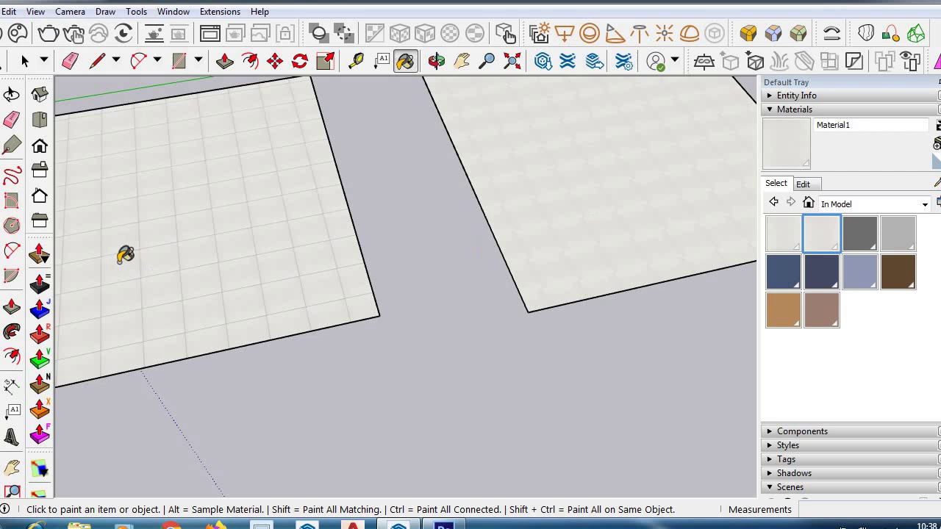
scroll(214, 304, up, 5)
scroll(194, 355, down, 2)
scroll(326, 284, down, 5)
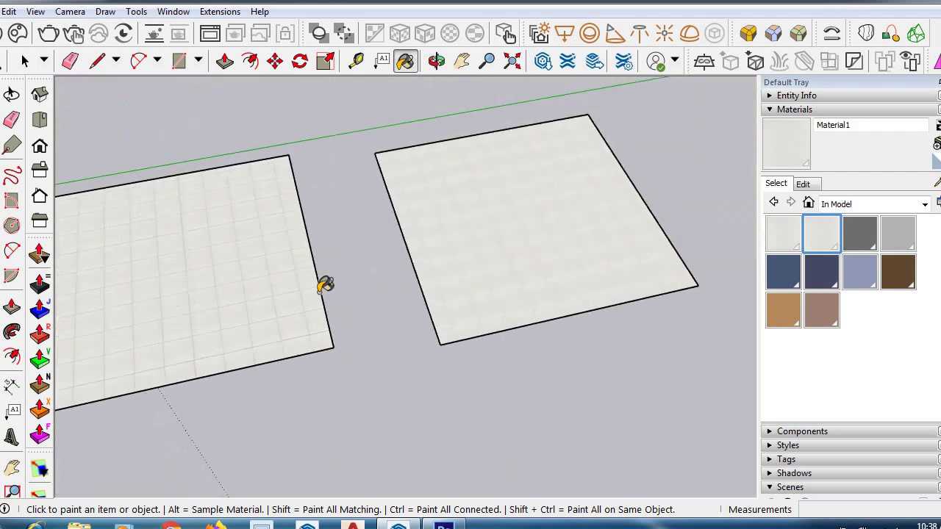
key(space)
scroll(175, 315, down, 4)
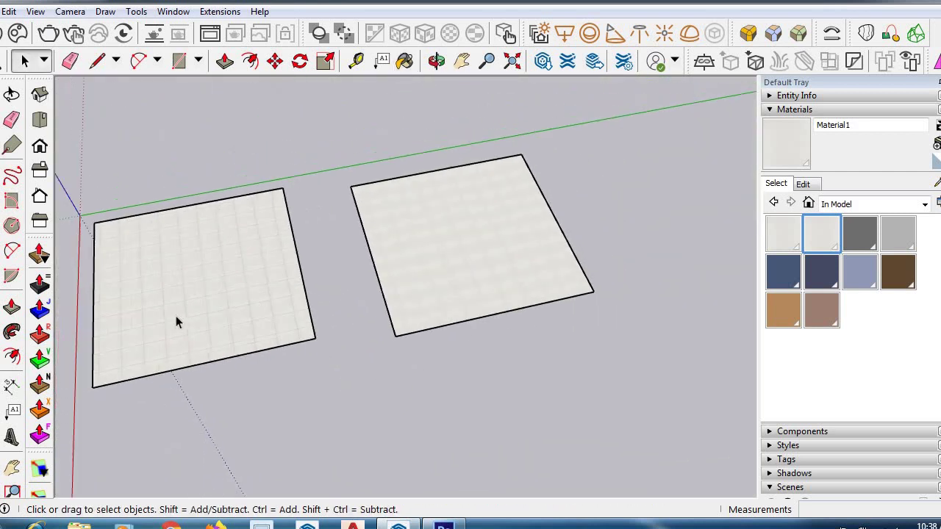
In Photoshop, open white-texture-floor-pattern-line-square-image.jpg from the Texture folder.
scroll(440, 453, up, 2)
key(alt+Tab)
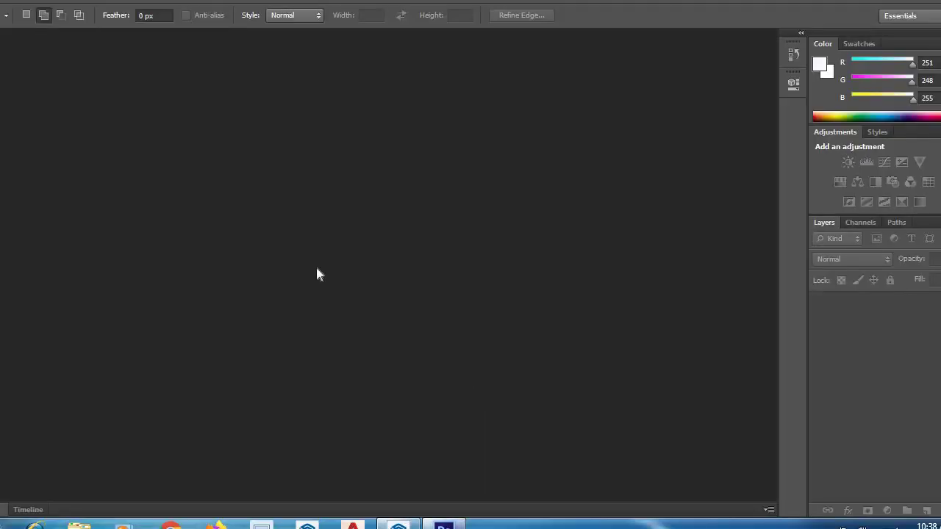
key(alt+f)
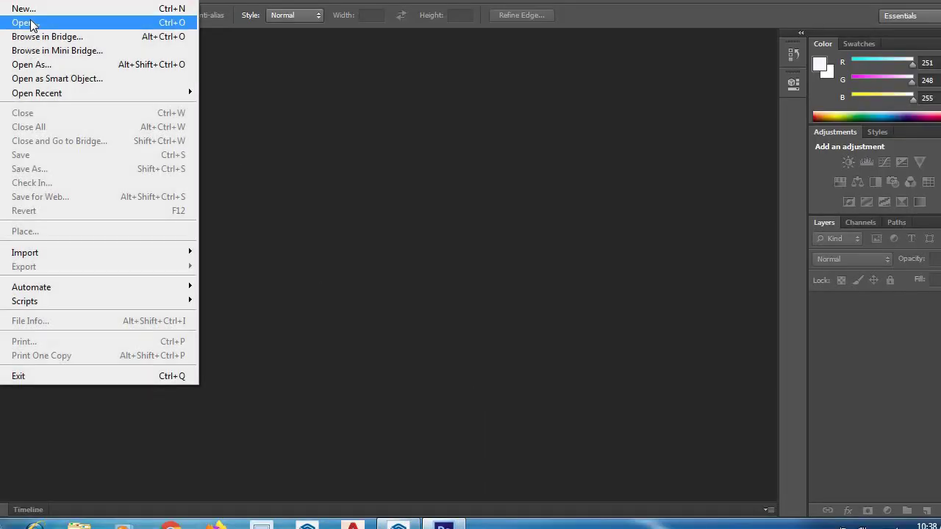
click(32, 23)
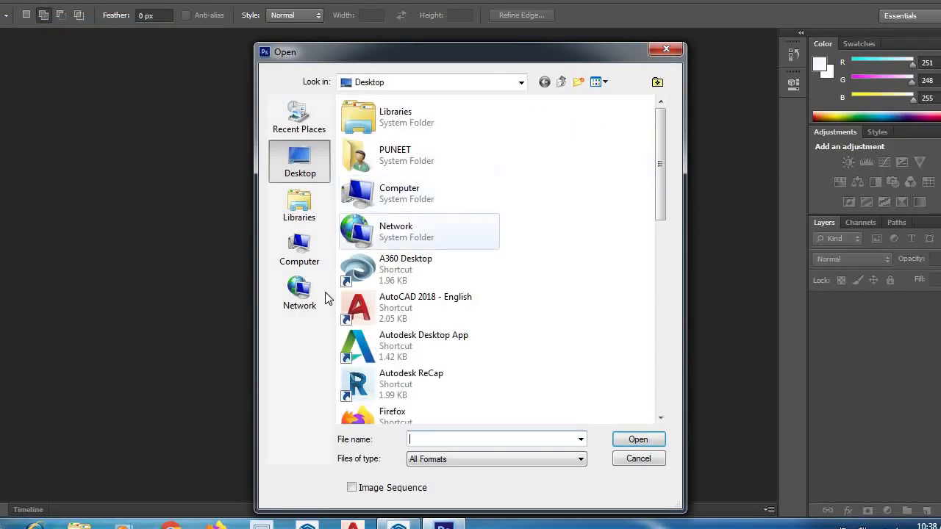
click(300, 248)
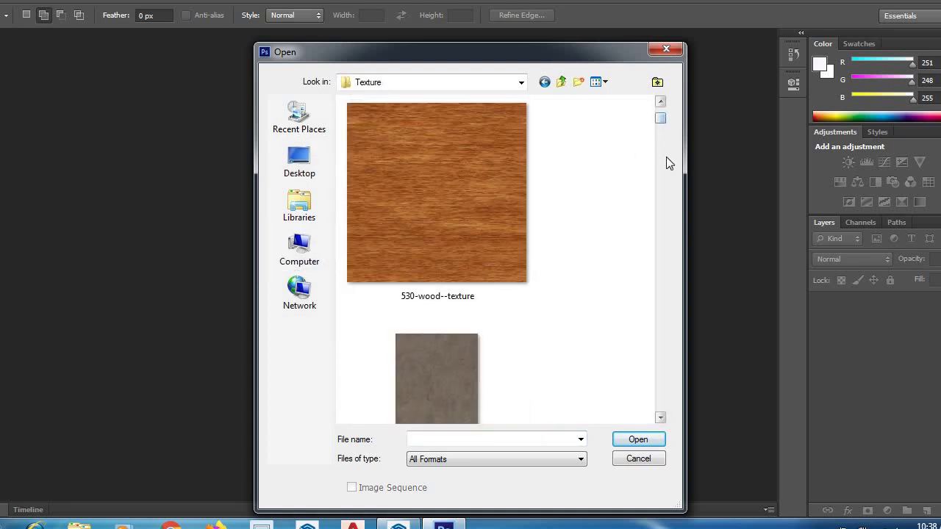
scroll(666, 374, down, 15)
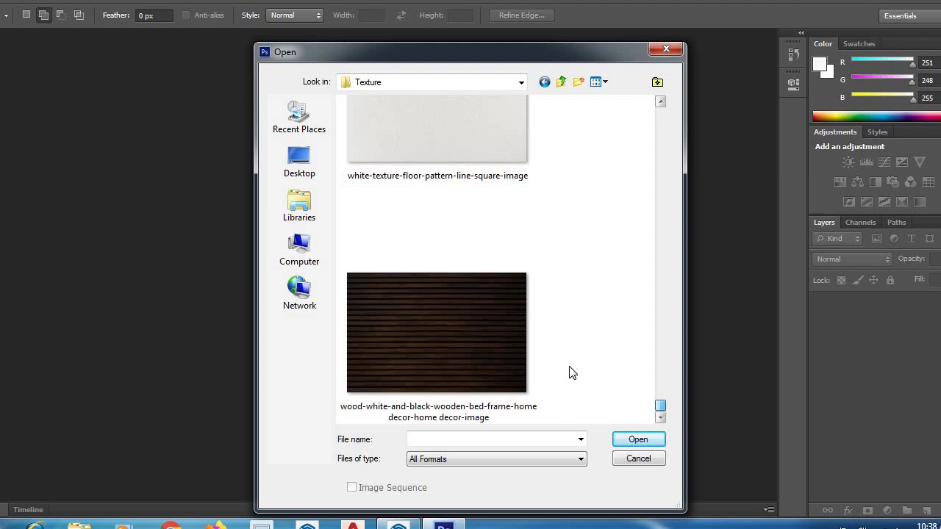
scroll(572, 369, up, 2)
click(479, 261)
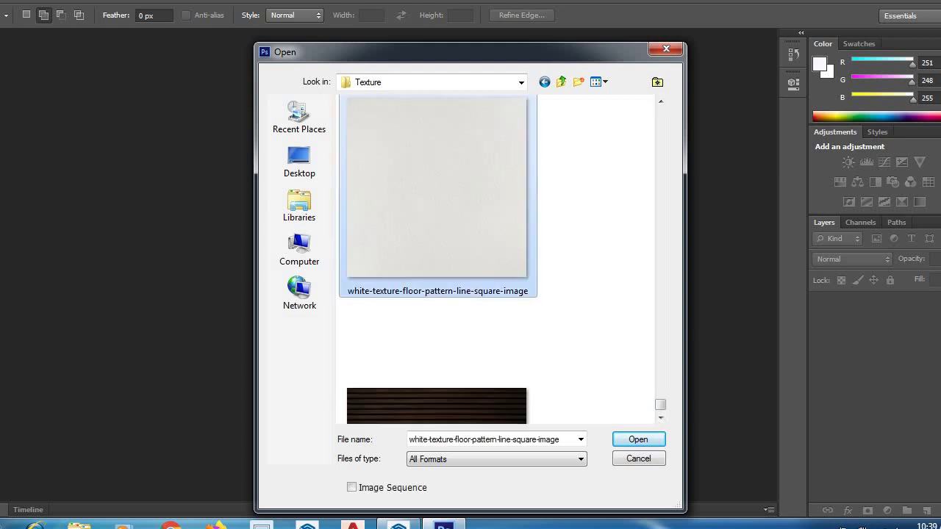
click(636, 439)
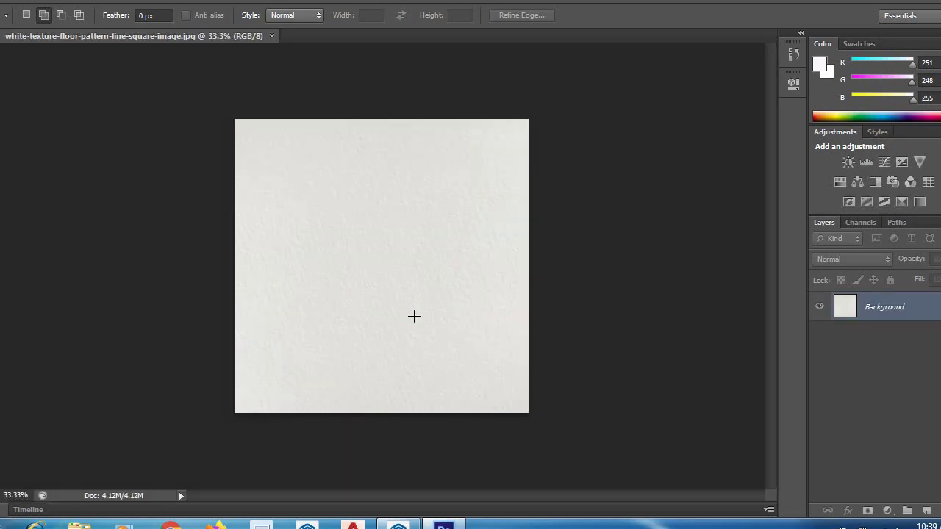
Duplicate the Background layer and start a Bevel & Emboss layer style on the copy.
right_click(867, 302)
click(867, 336)
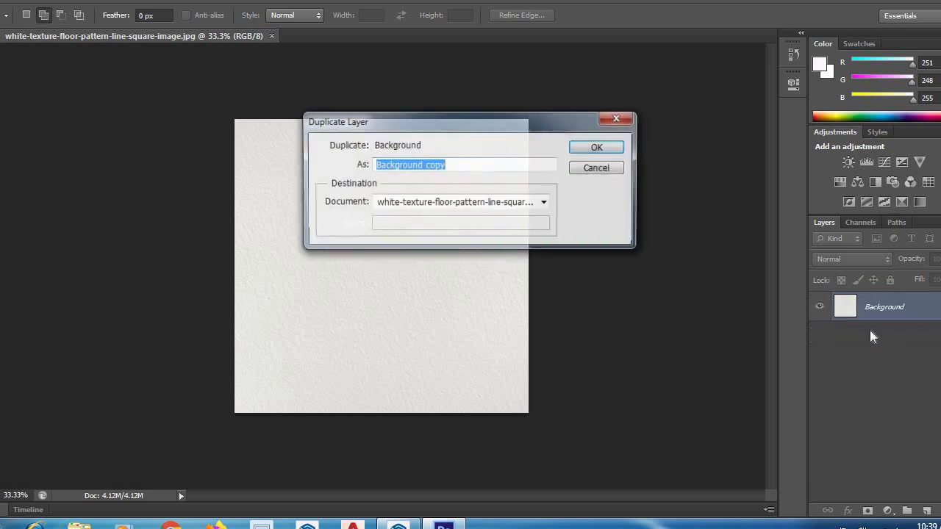
click(593, 146)
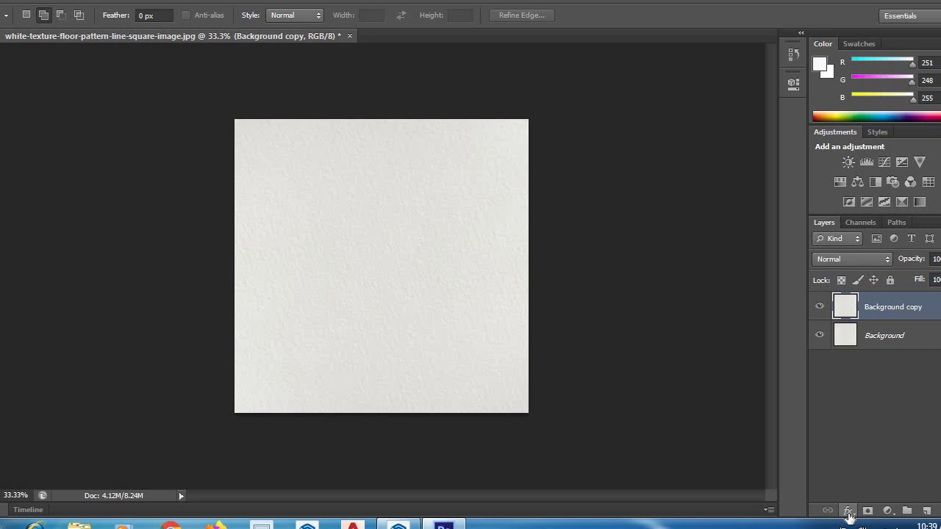
click(848, 511)
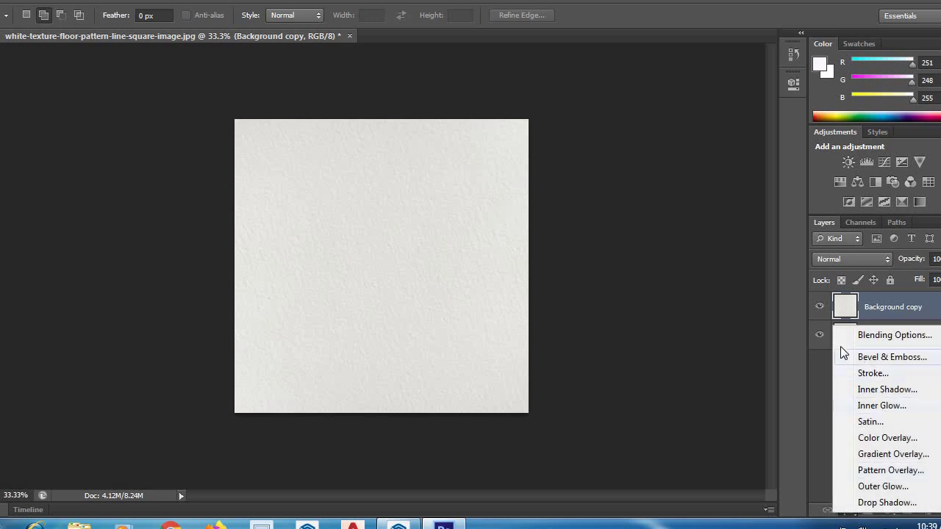
click(888, 358)
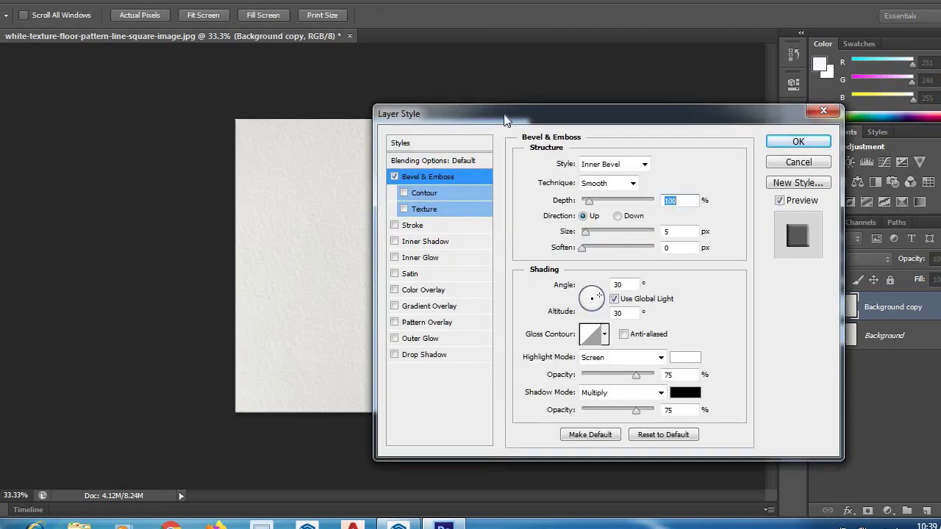
Set Bevel & Emboss Size to 5 px and Soften to 1 px, then apply the style.
drag(528, 114, 579, 112)
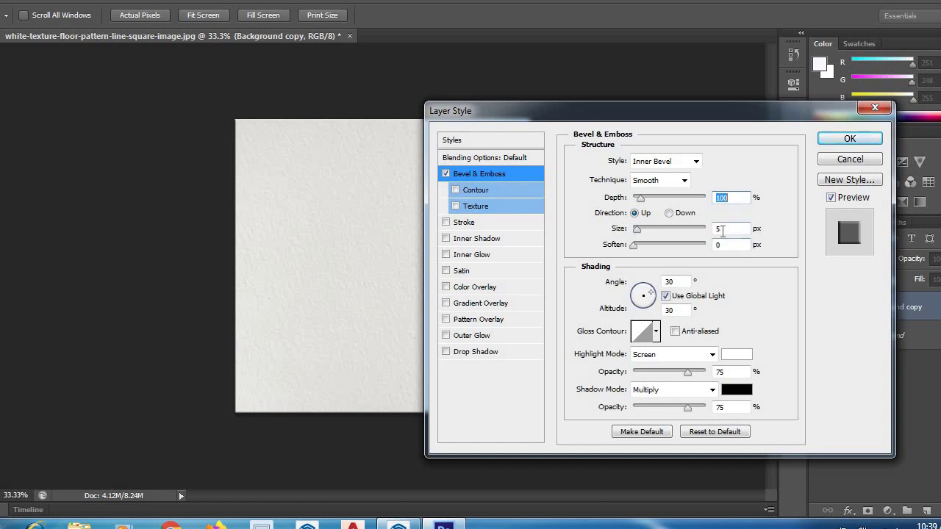
key(Tab)
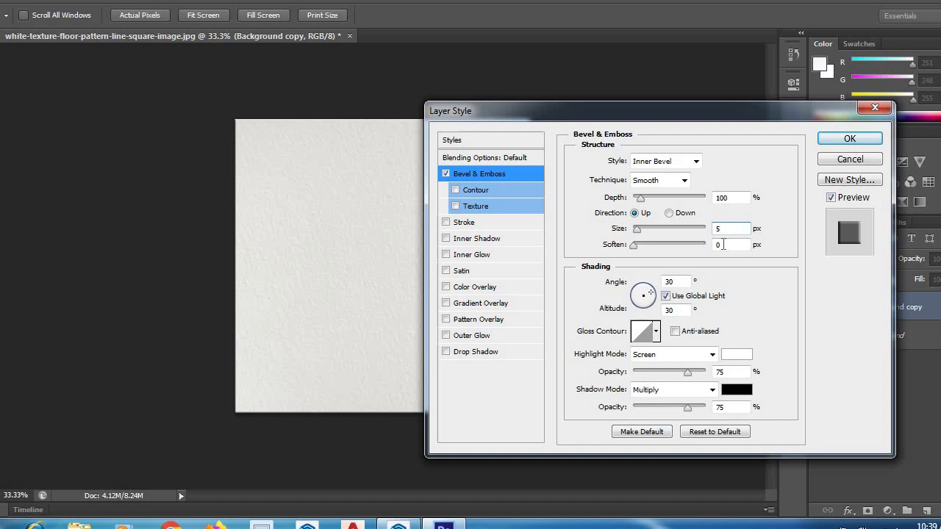
key(Tab)
text(1)
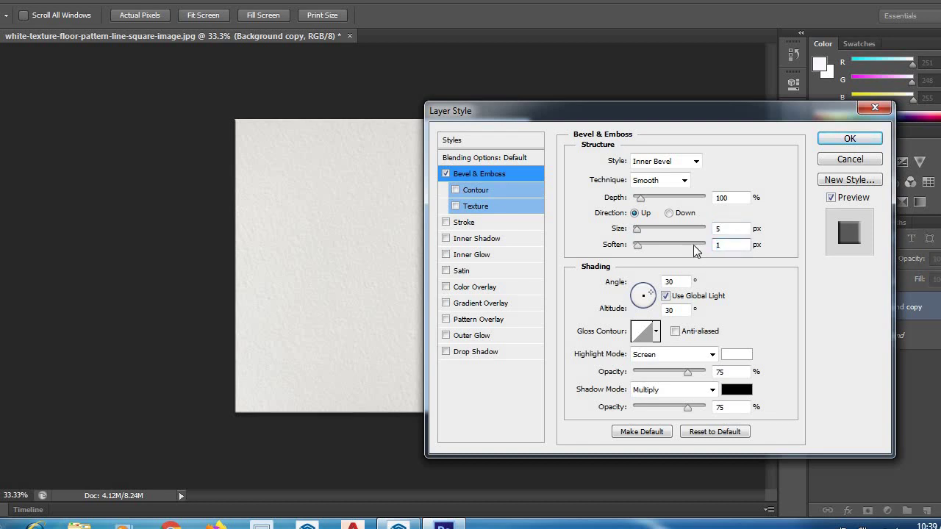
drag(531, 115, 654, 84)
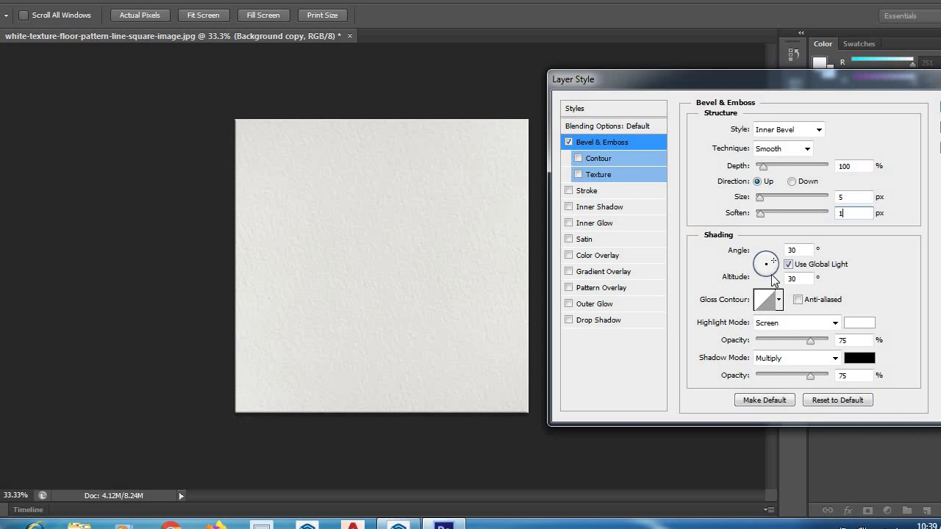
drag(762, 198, 797, 193)
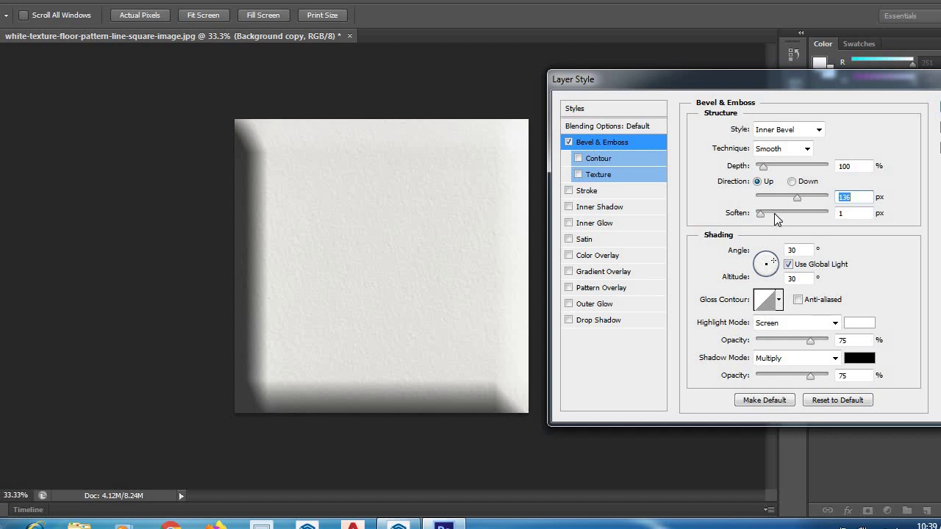
drag(774, 213, 776, 215)
text(1)
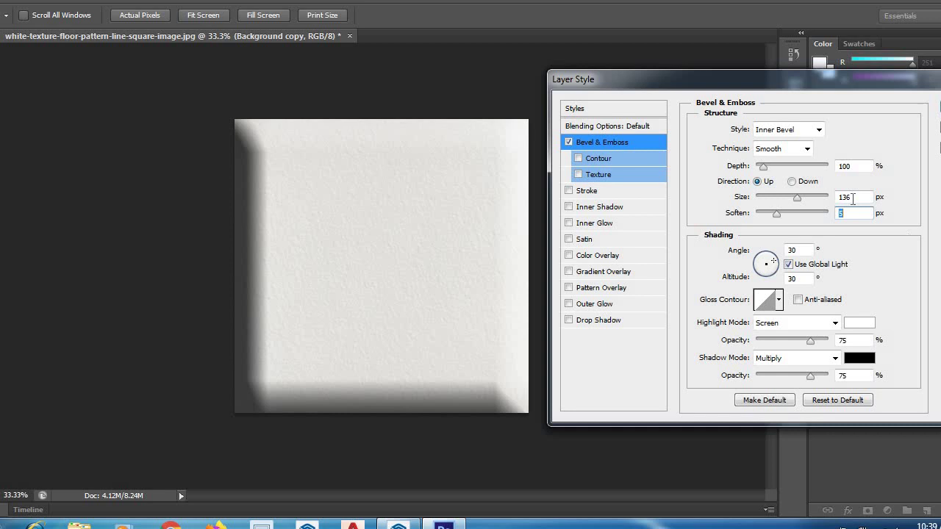
click(846, 197)
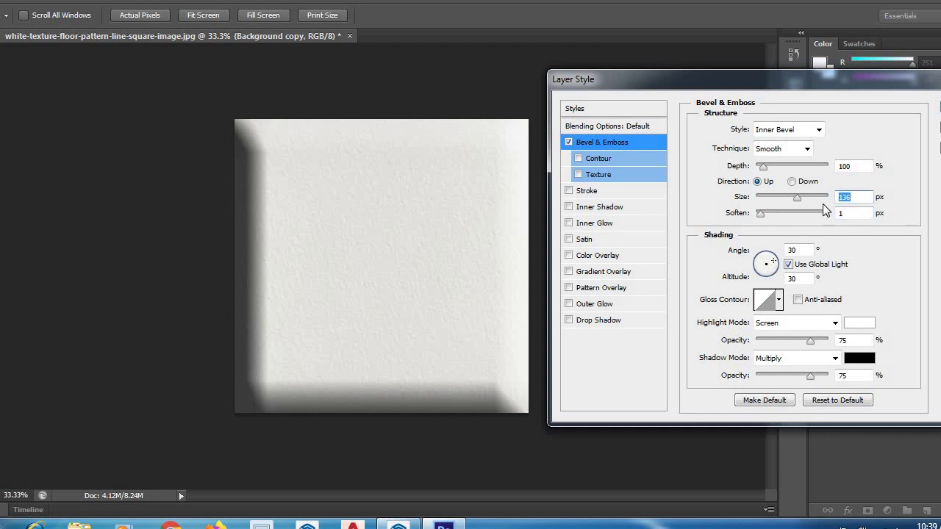
text(5)
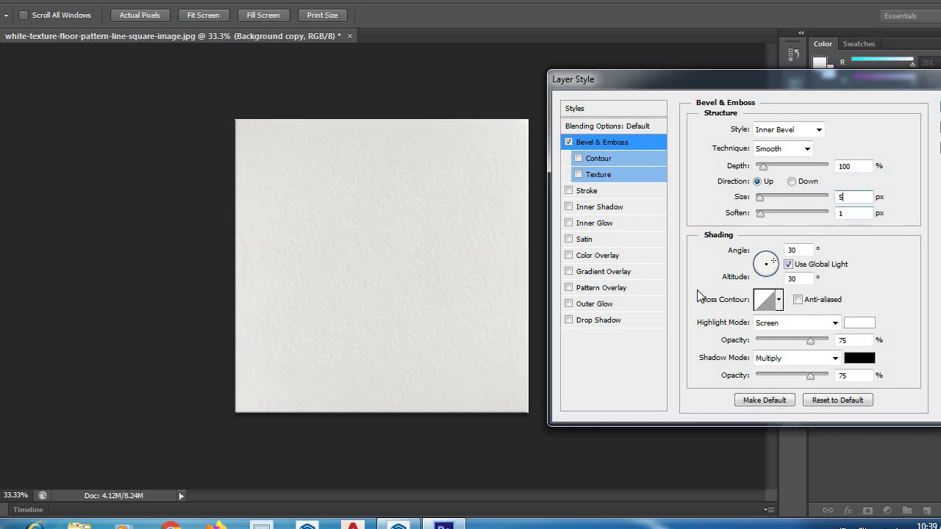
drag(770, 86, 457, 146)
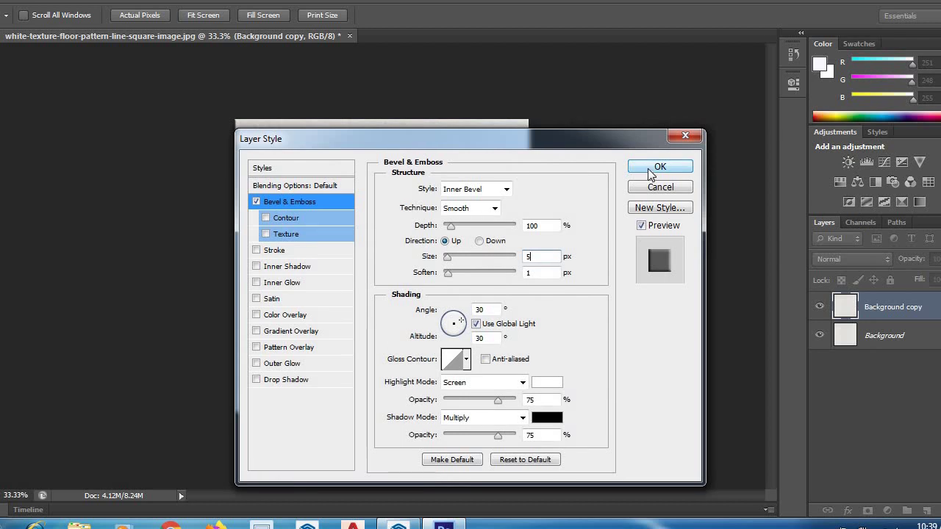
click(651, 169)
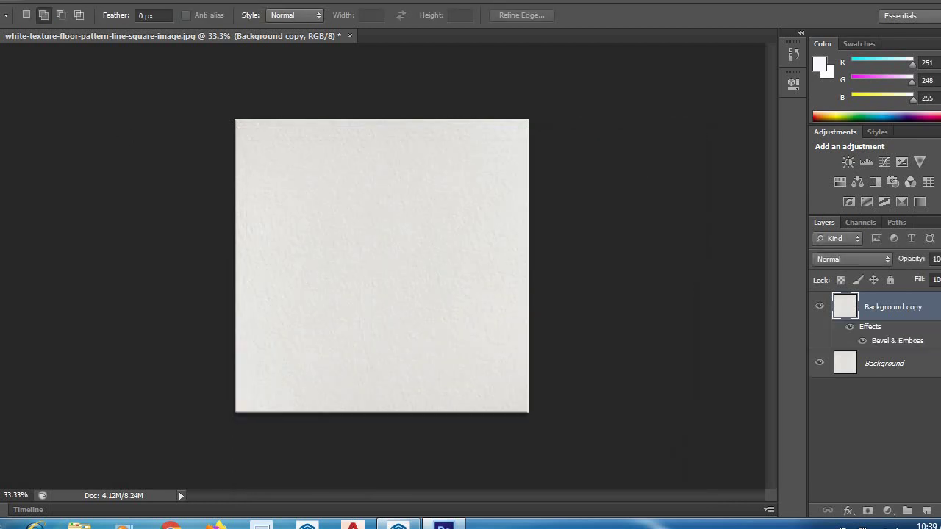
Save the image to the Desktop as texture.png, accepting Smallest / Slow PNG compression.
key(alt+f)
click(43, 155)
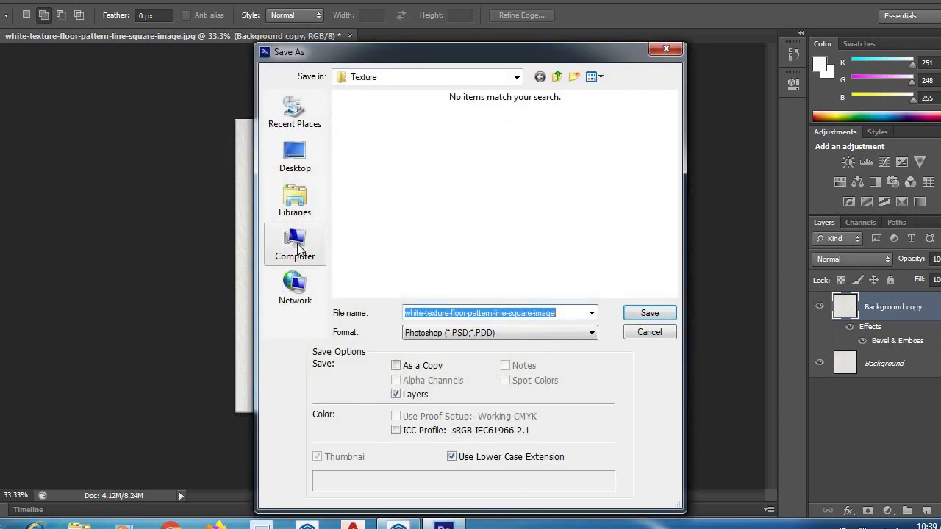
click(295, 156)
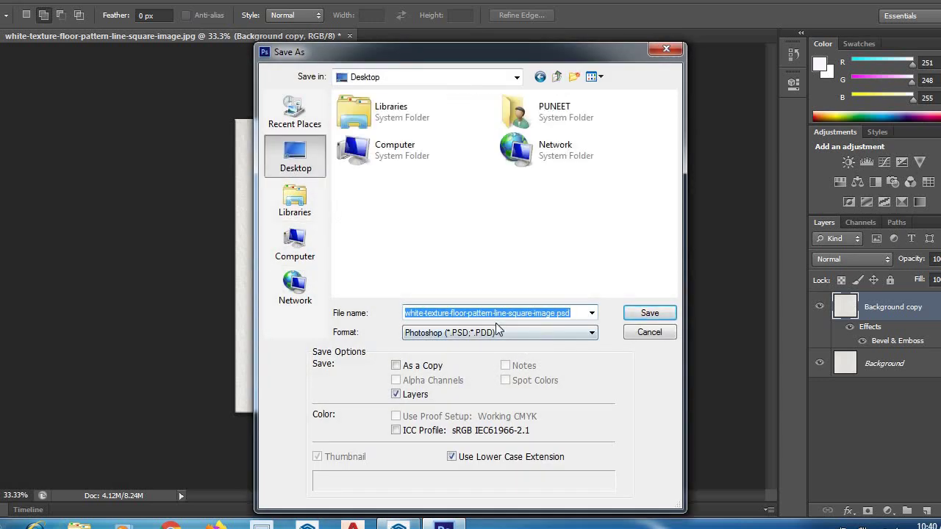
text(texture)
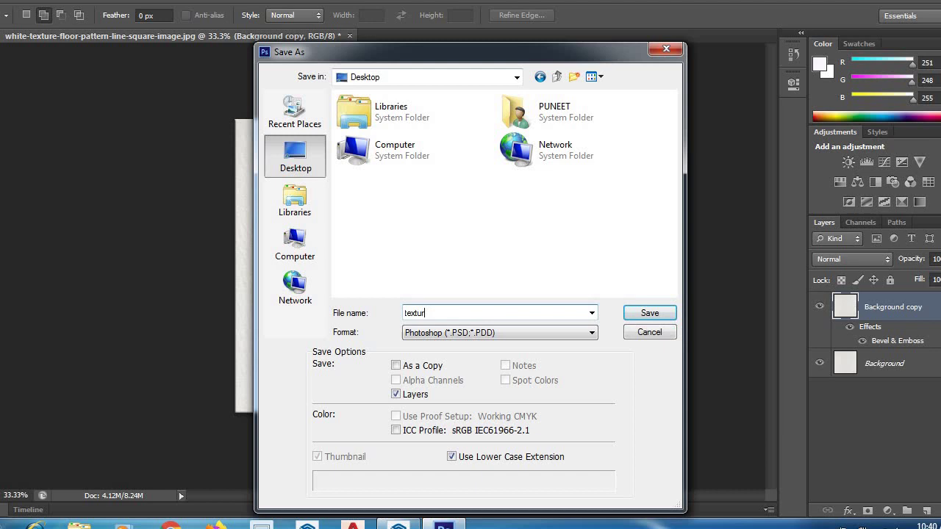
click(474, 334)
click(471, 286)
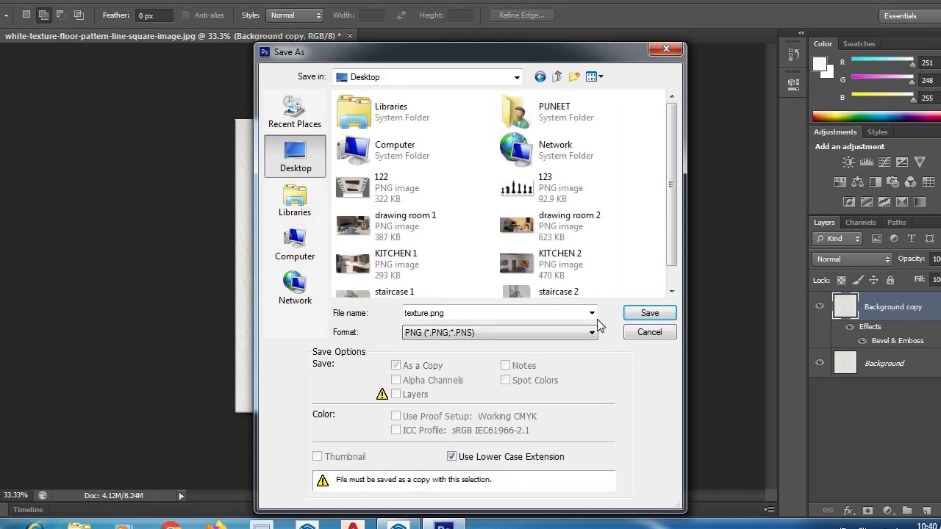
click(649, 314)
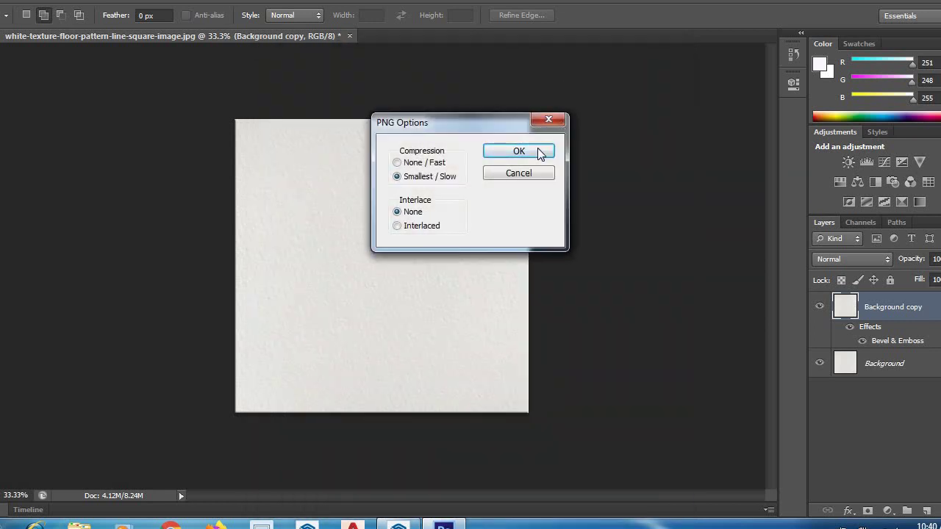
click(539, 151)
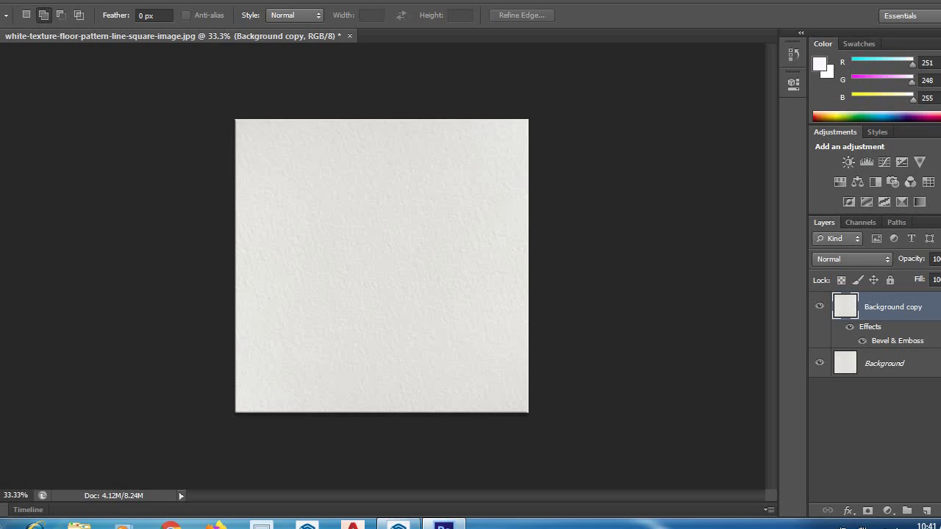
Back in SketchUp, draw a third 10' by 10' square and push/pull it a tiny distance.
click(409, 524)
mouse_move(405, 386)
middle_down()
mouse_move(431, 370)
mouse_move(807, 360)
mouse_move(535, 301)
middle_up()
scroll(477, 342, up, 3)
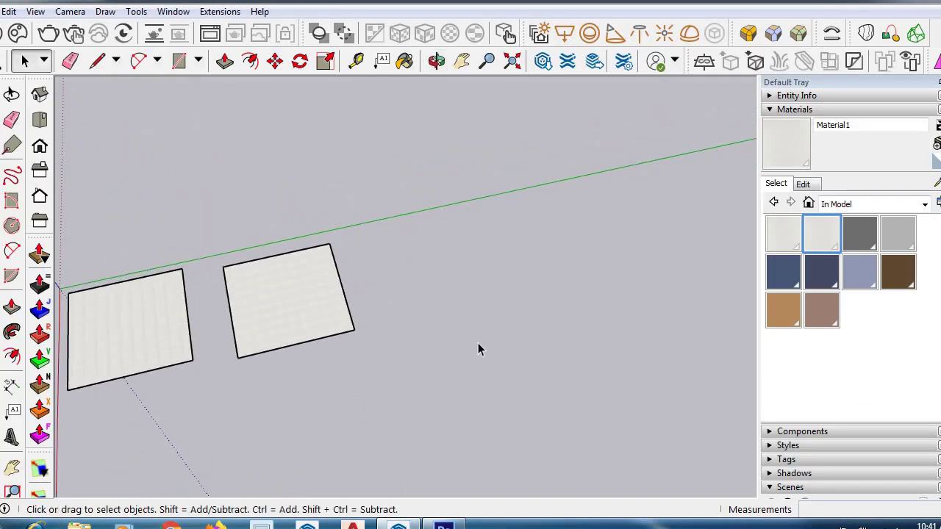
key(r)
click(430, 333)
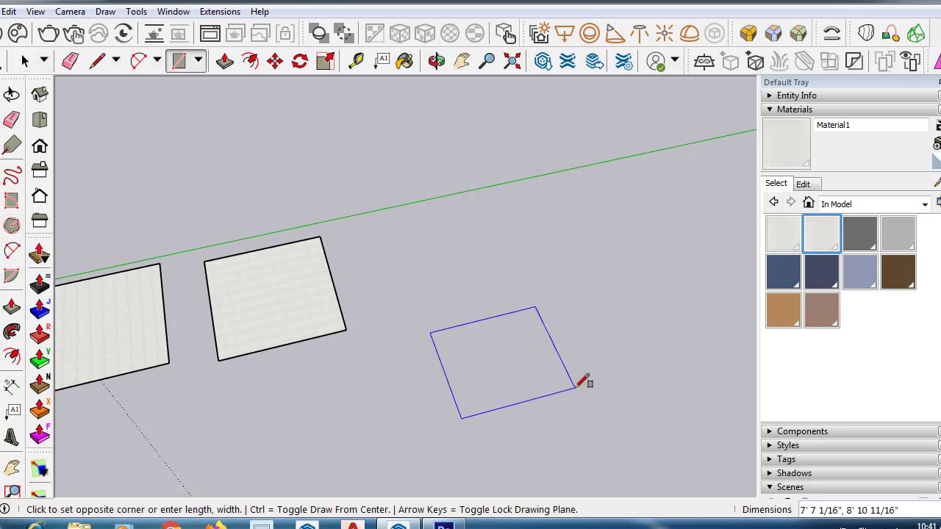
text(10)
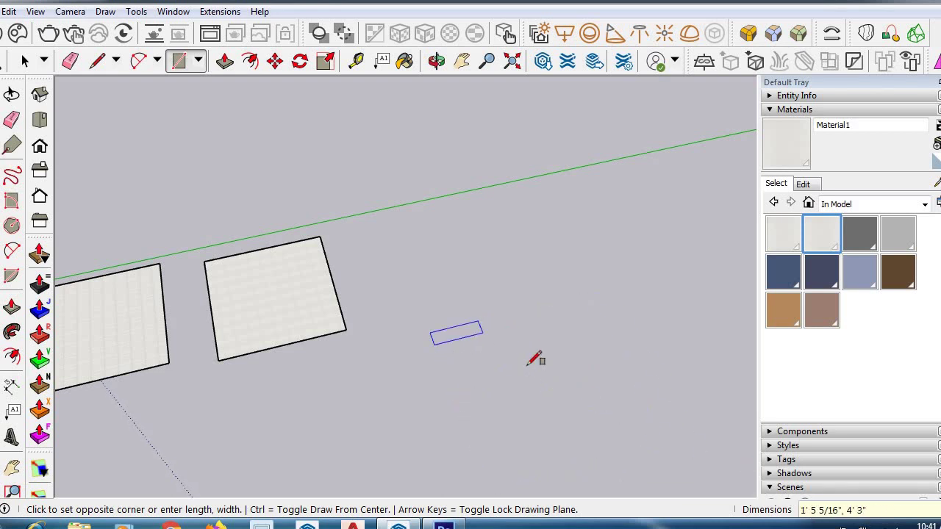
text(10',10)
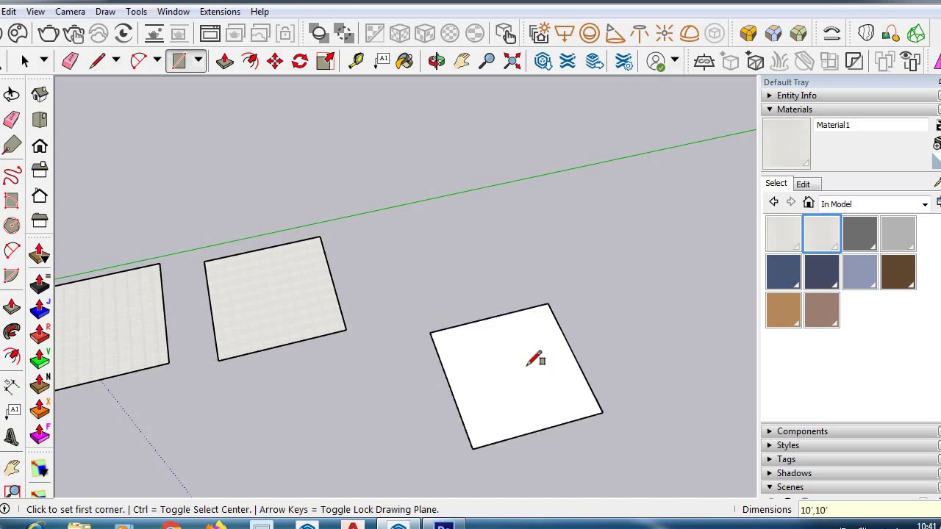
key(p)
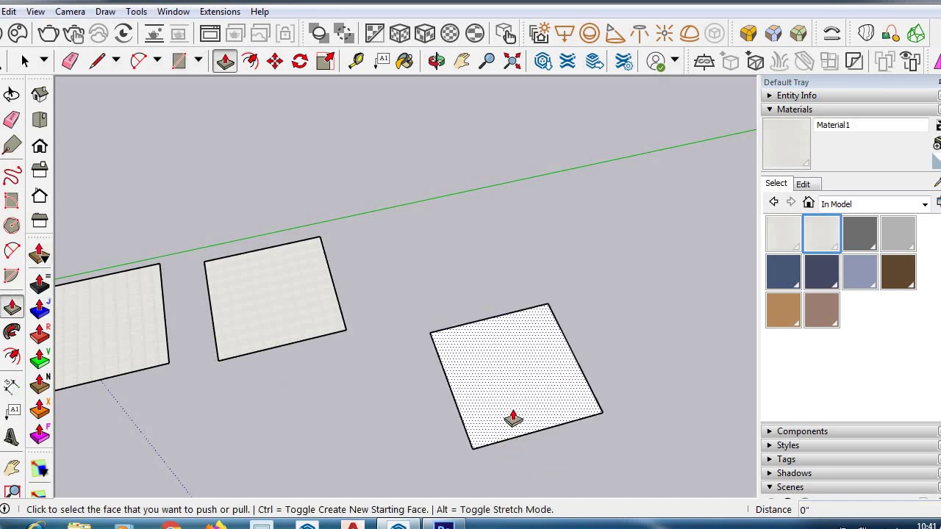
click(510, 420)
key(Return)
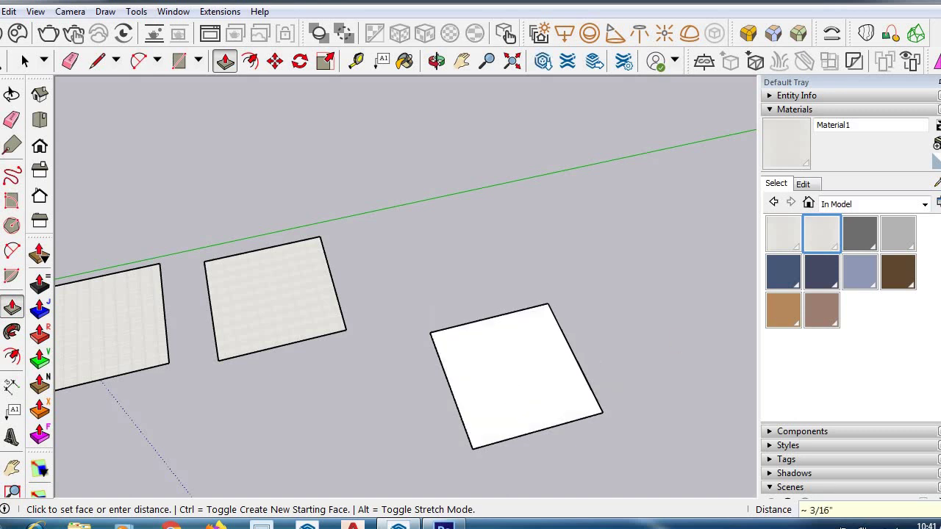
Create Material2 from the Desktop file texture.png as a 1' by 1' texture.
click(936, 145)
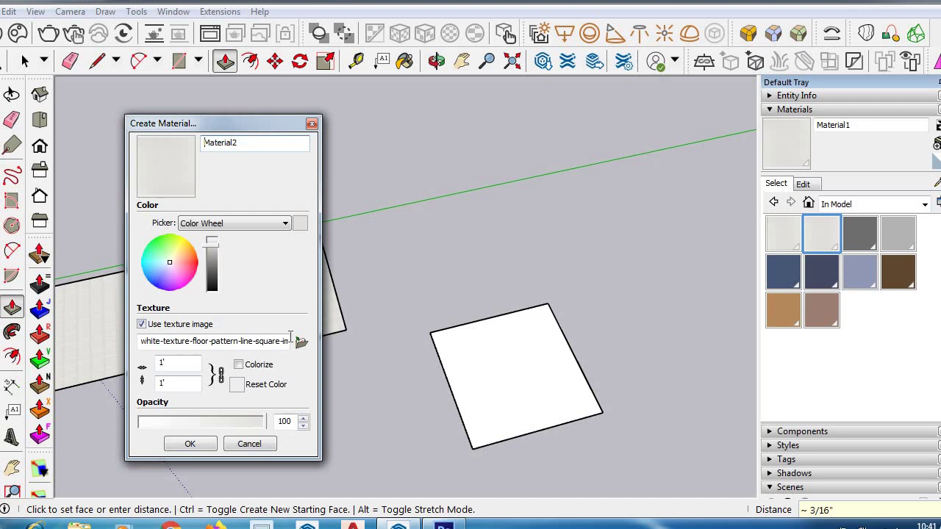
click(301, 343)
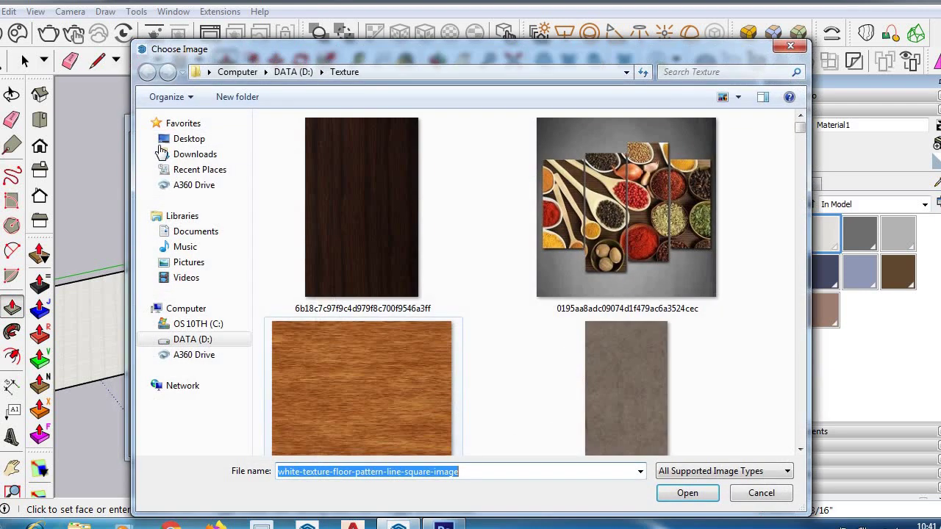
click(190, 138)
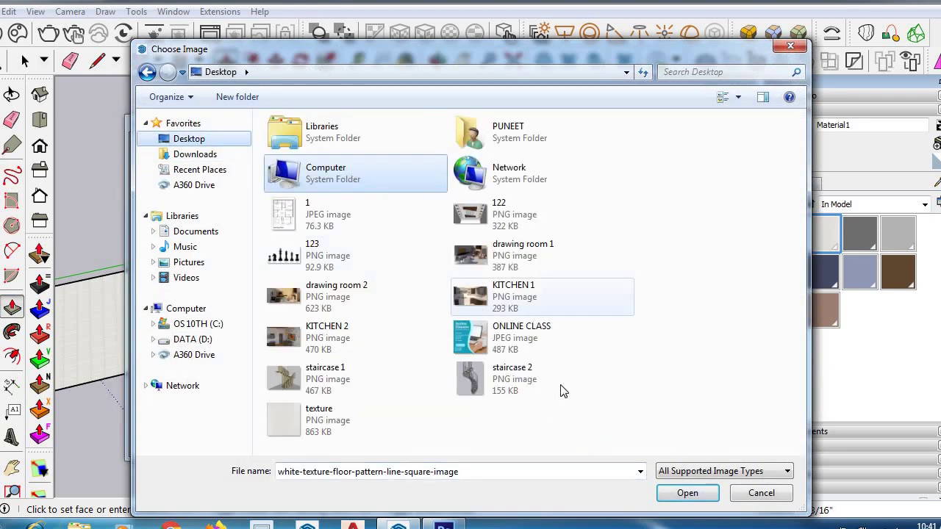
click(345, 416)
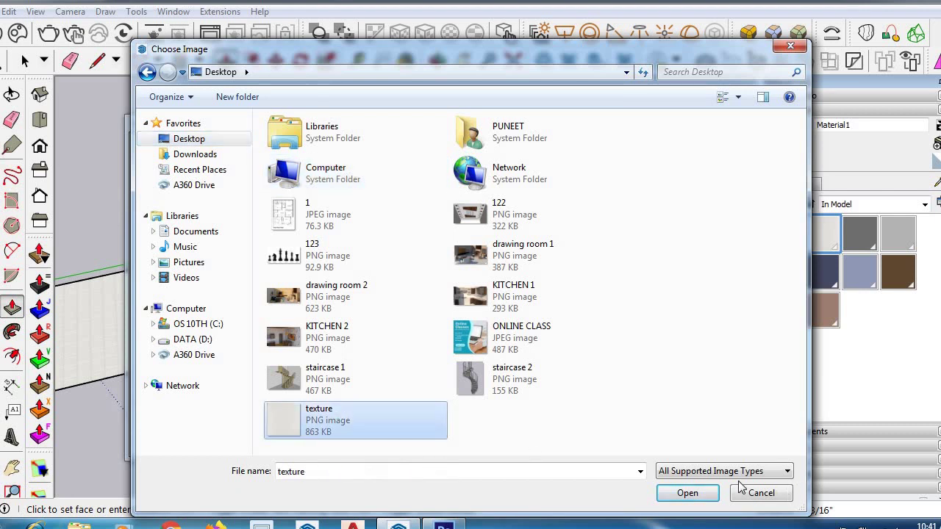
click(702, 496)
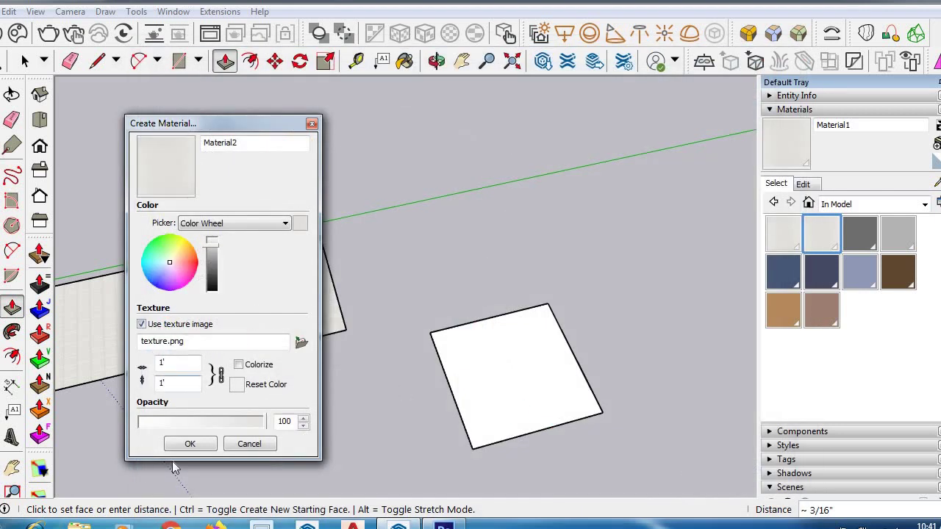
click(188, 445)
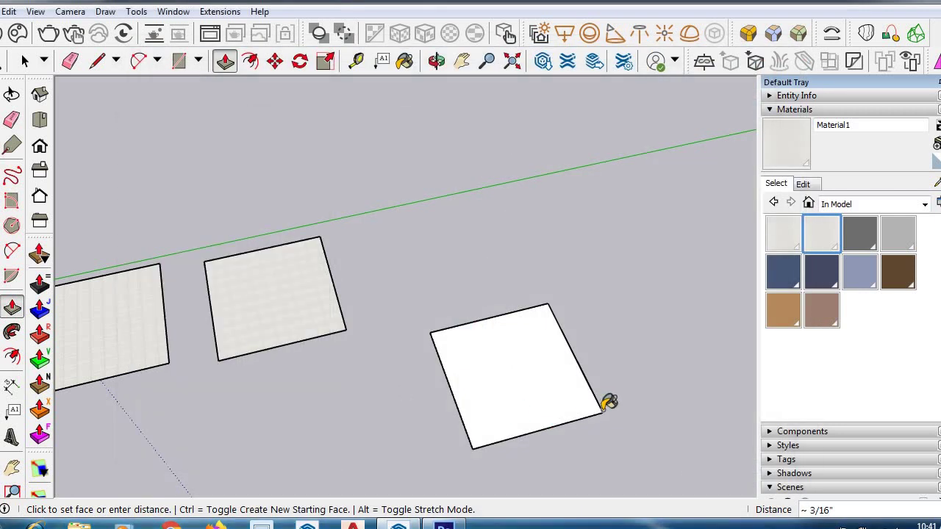
Paint Material2 onto the third square face and zoom in to inspect the bevelled tiles.
click(527, 380)
scroll(552, 443, up, 8)
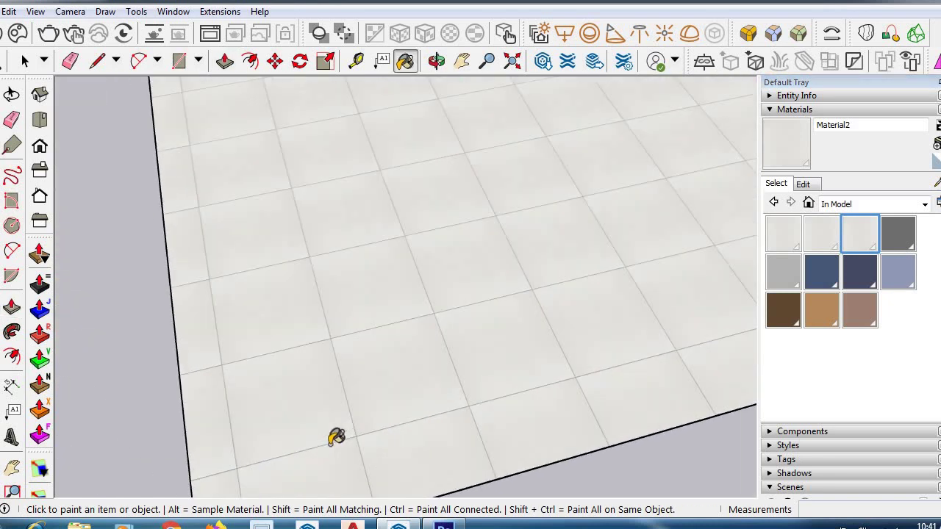
scroll(363, 463, up, 10)
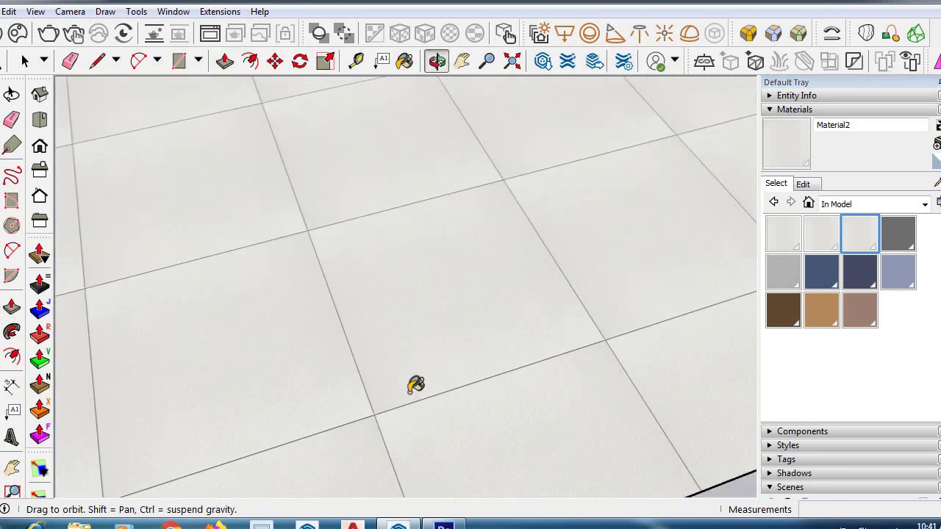
scroll(399, 434, up, 3)
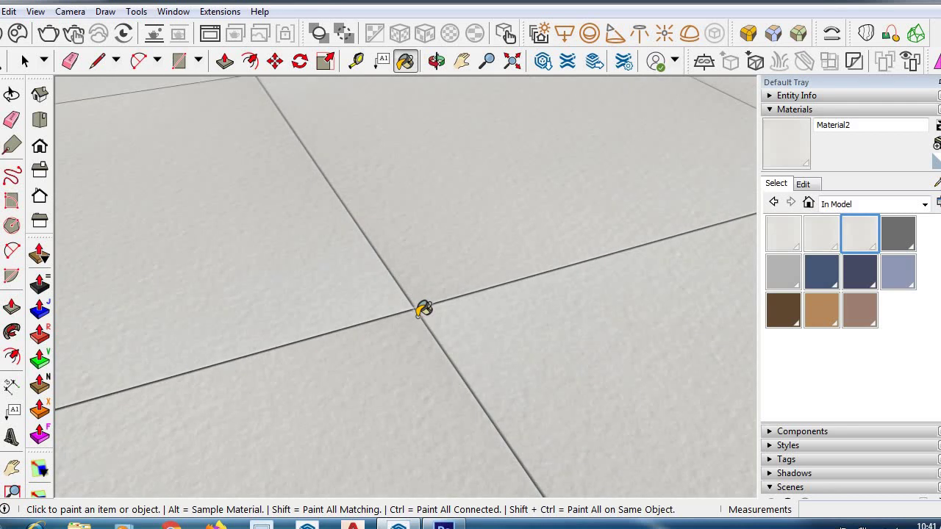
scroll(423, 309, down, 4)
scroll(447, 330, up, 4)
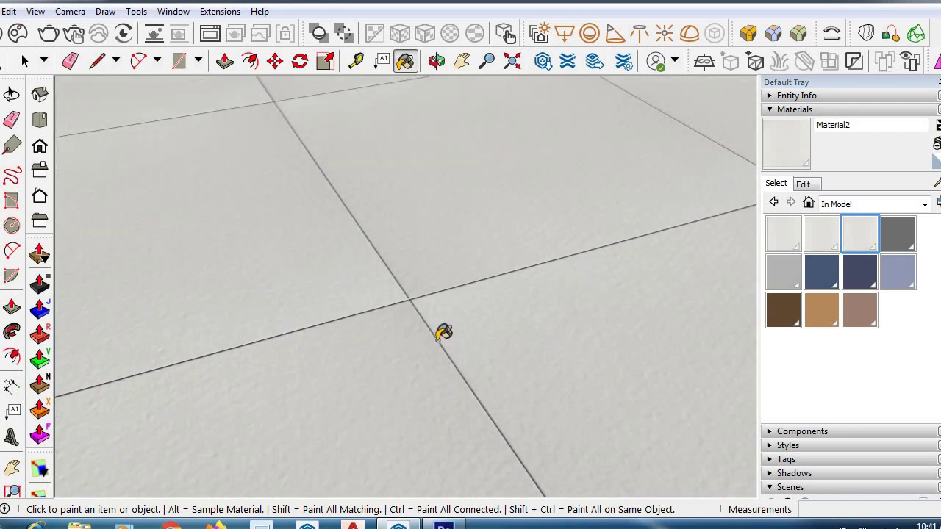
middle_drag(409, 306, 407, 300)
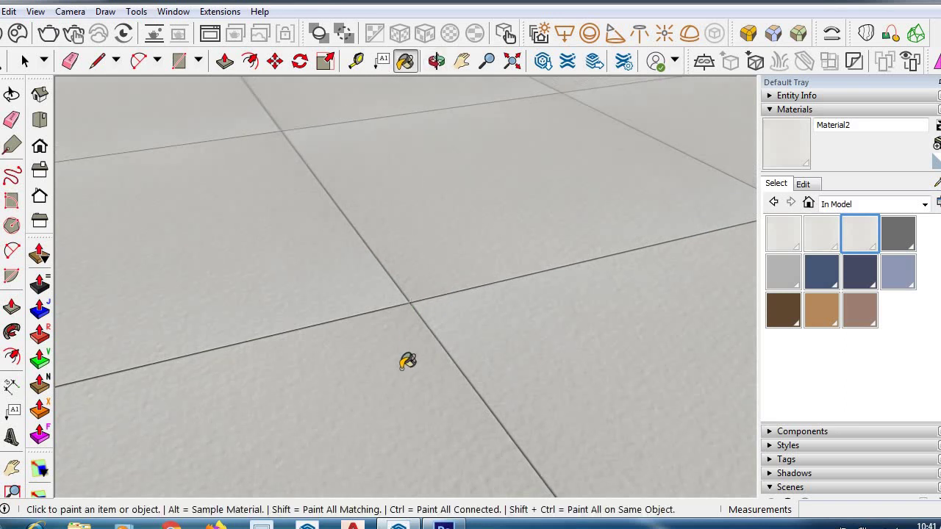
scroll(405, 359, up, 3)
scroll(588, 357, down, 6)
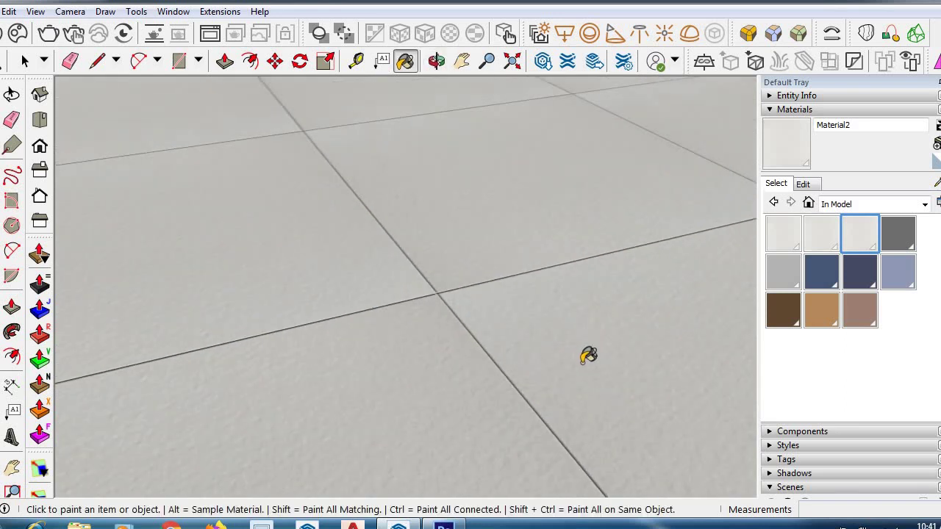
mouse_move(482, 315)
middle_down()
mouse_move(390, 412)
mouse_move(523, 487)
middle_up()
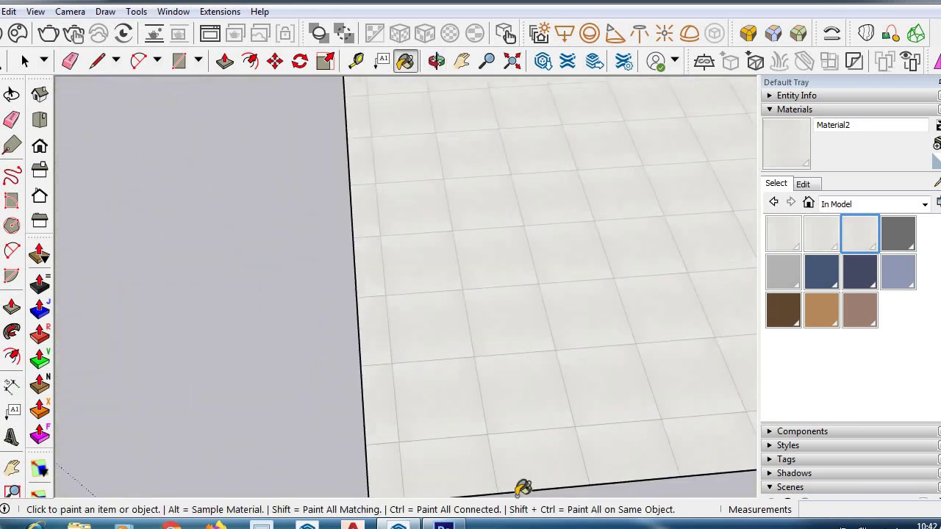
scroll(524, 453, up, 5)
scroll(574, 445, down, 3)
scroll(572, 437, down, 8)
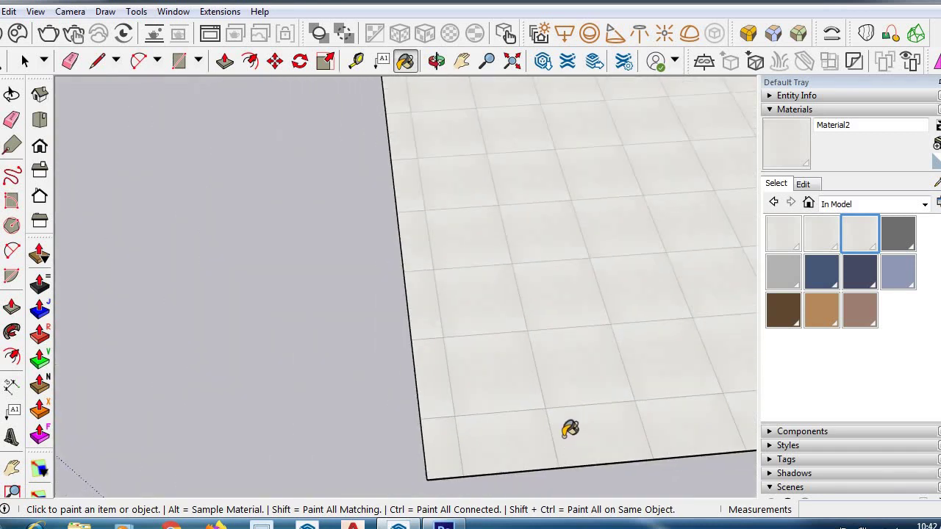
scroll(235, 213, up, 6)
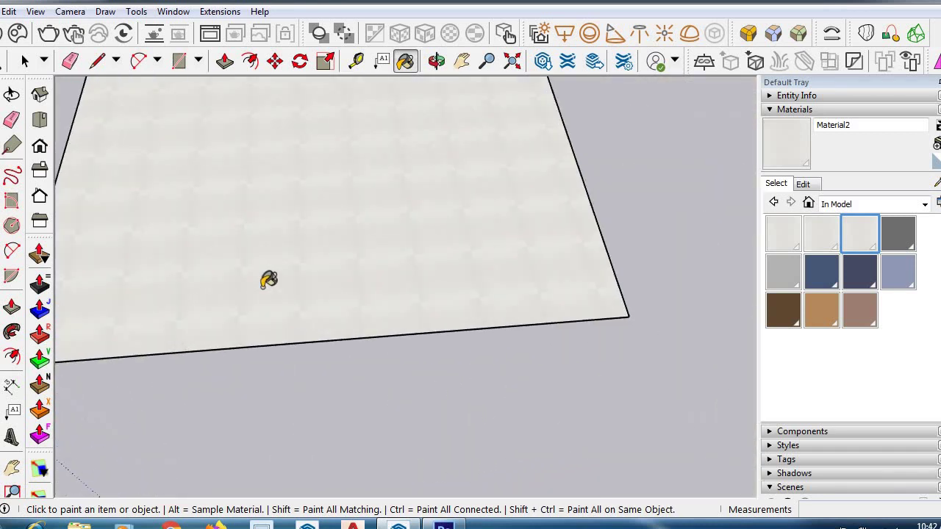
scroll(269, 279, up, 5)
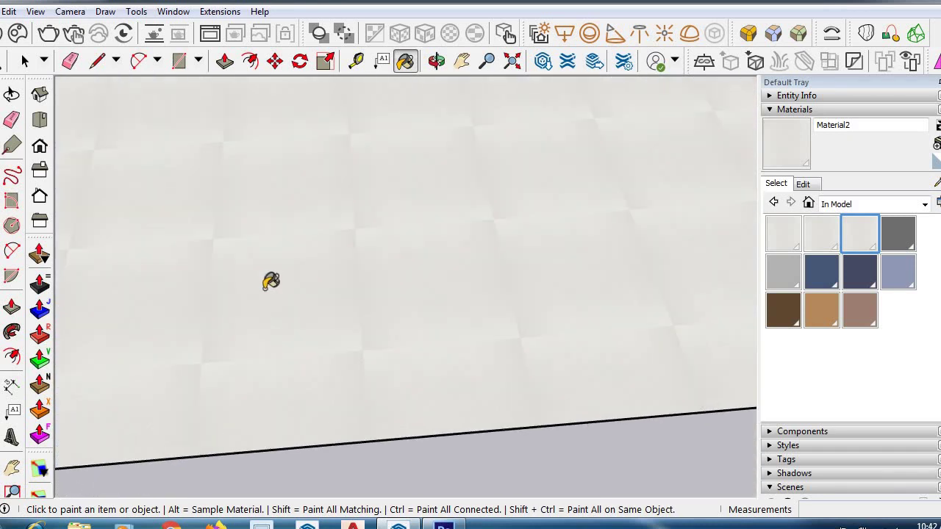